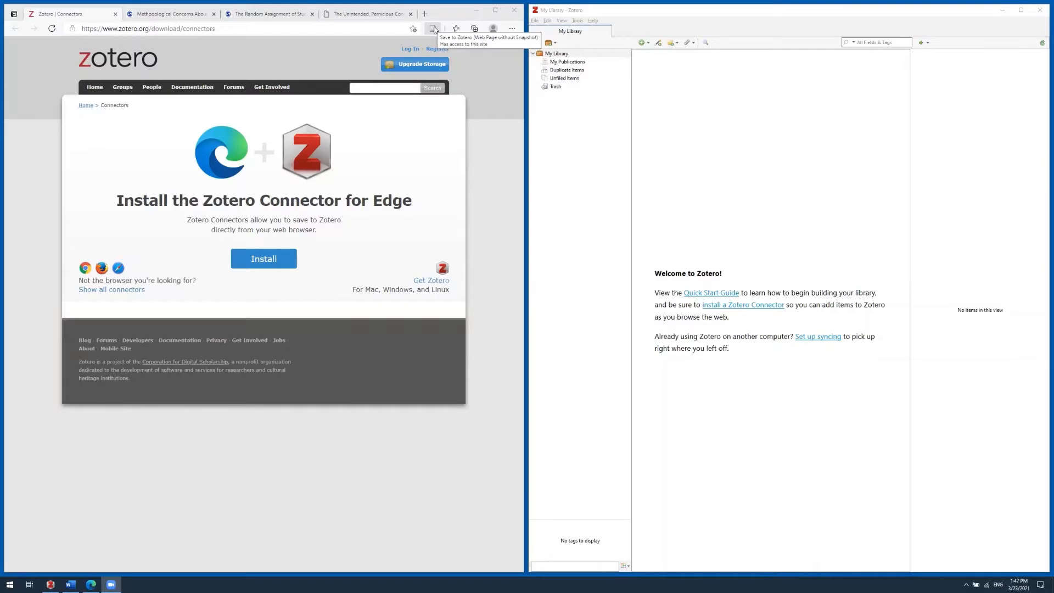
# Step: Save the "Methodological Concerns About the Education Value-Added Assessment System" article to the Zotero library and rename its PDF from parent metadata
pyautogui.click(115, 14)
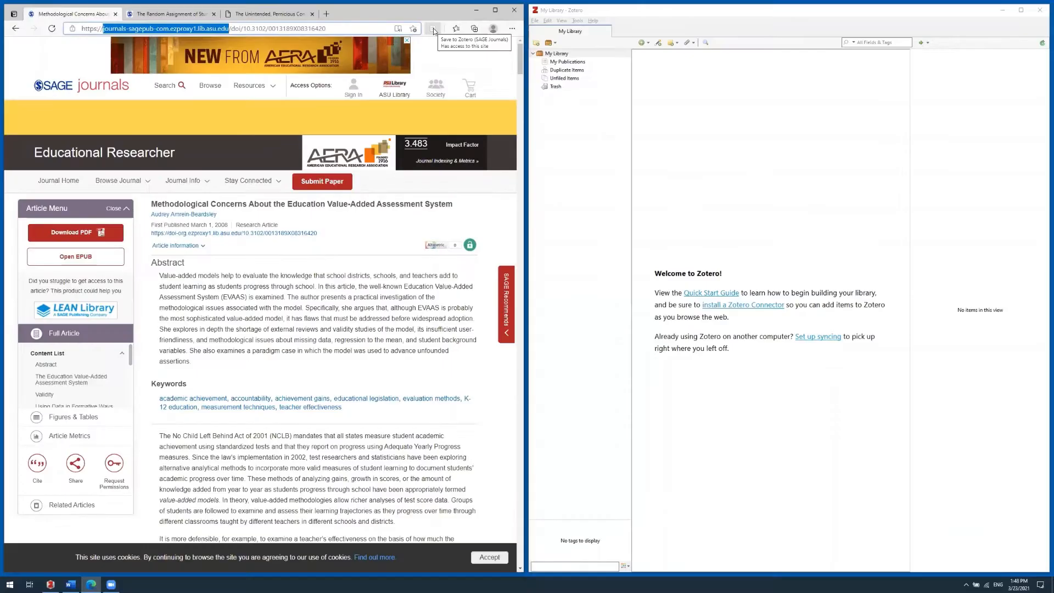
pyautogui.click(389, 44)
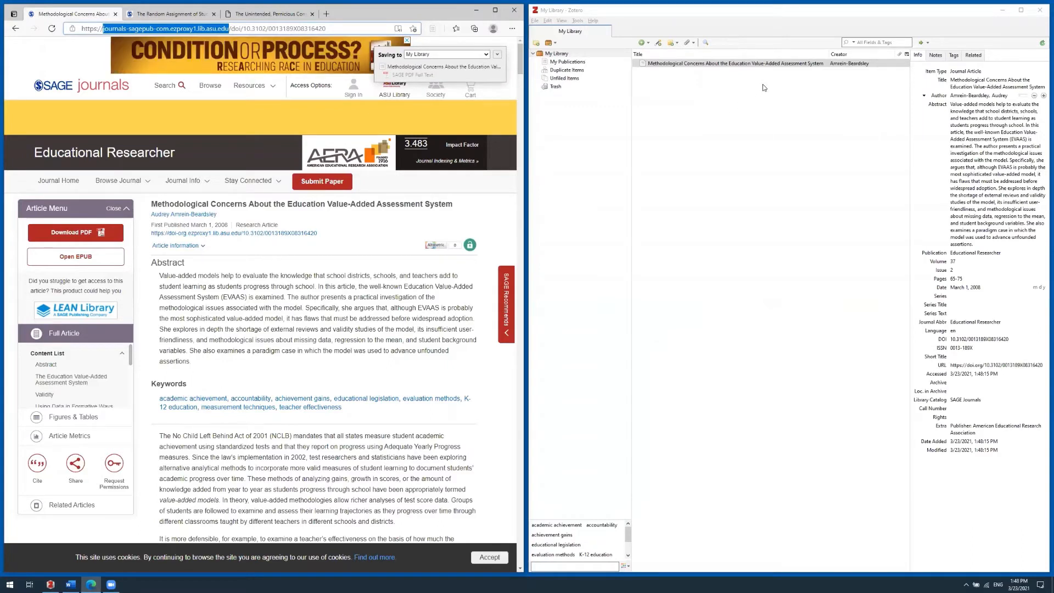
pyautogui.click(636, 63)
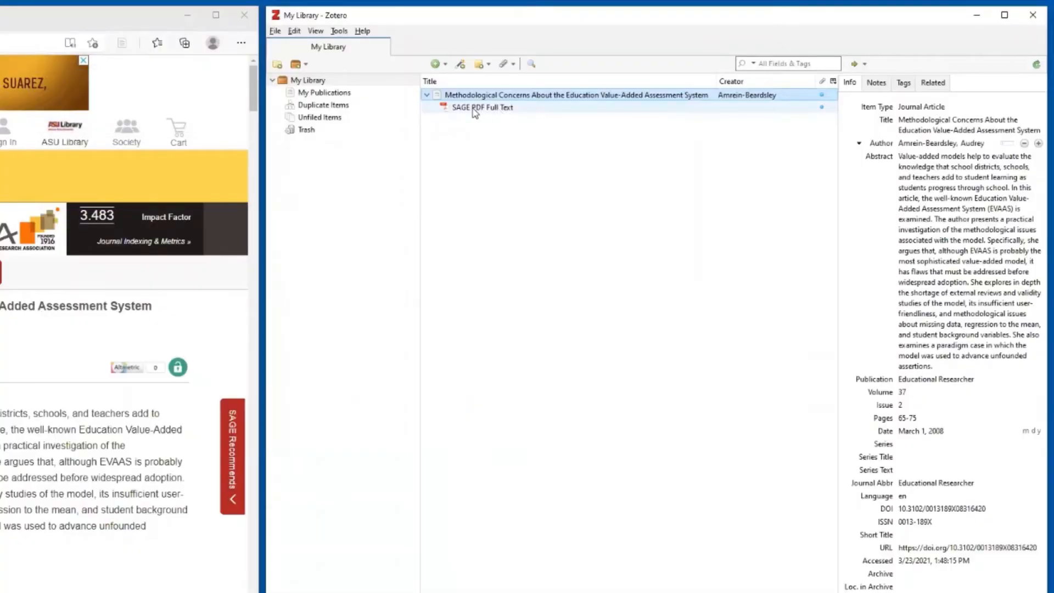
pyautogui.rightClick(473, 109)
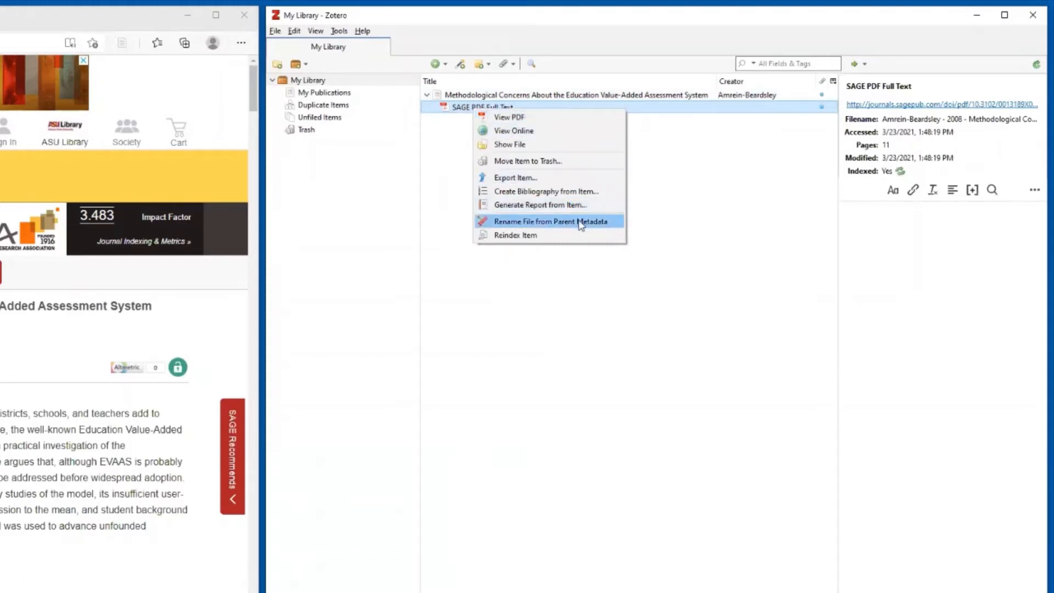
pyautogui.click(581, 222)
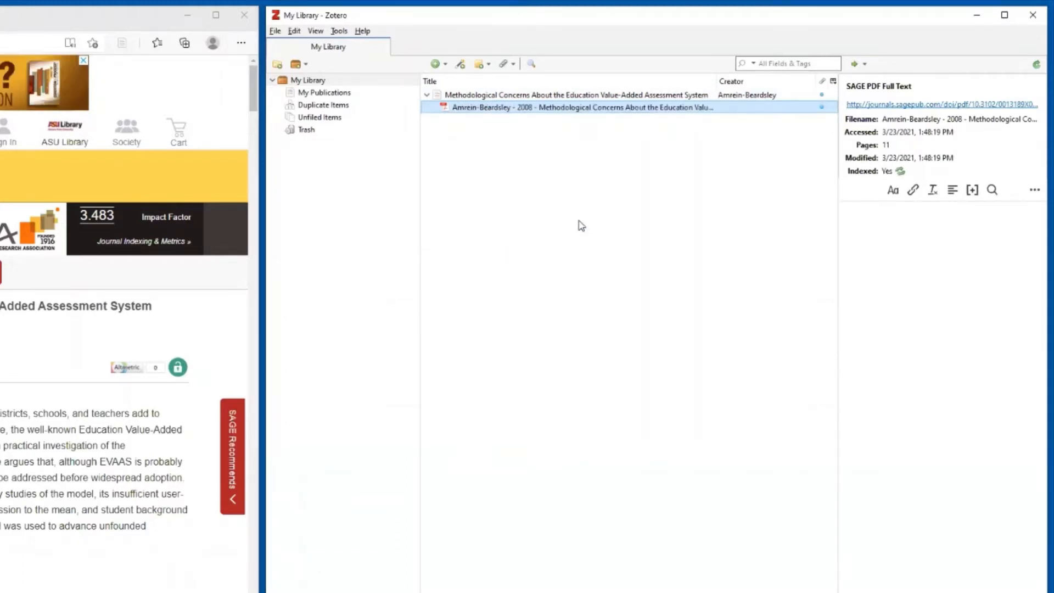
# Step: Convert the saved "Methodological Concerns" article's title to sentence case
pyautogui.click(708, 99)
pyautogui.click(944, 128)
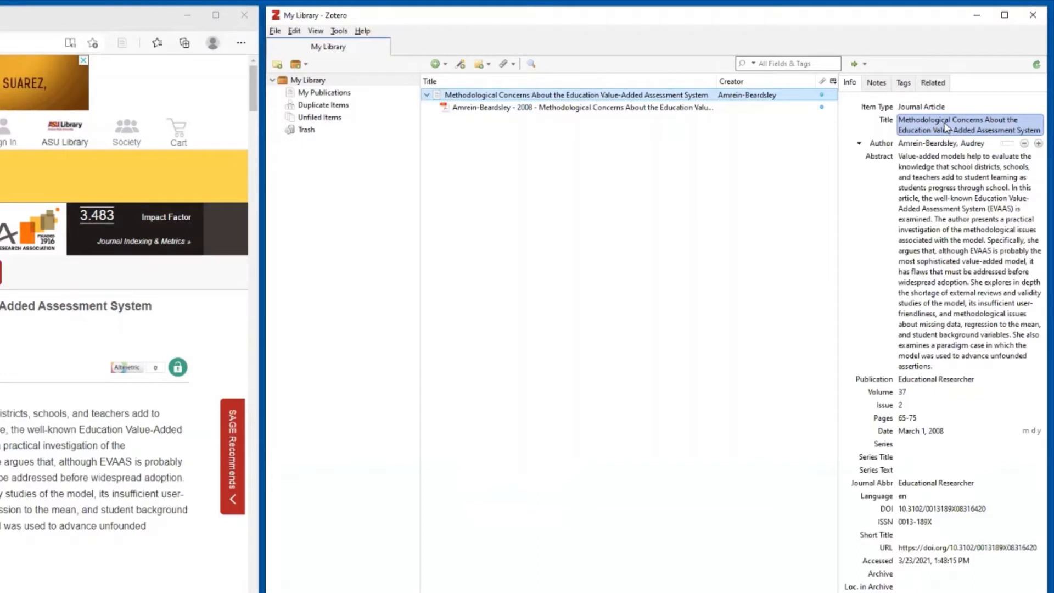
pyautogui.rightClick(944, 127)
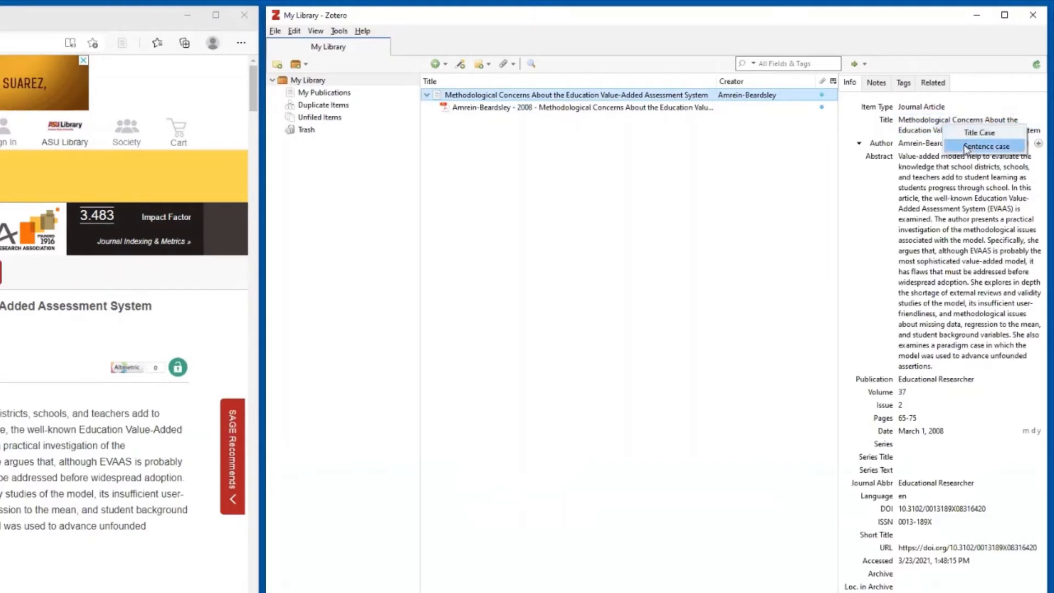
pyautogui.click(967, 147)
pyautogui.click(932, 130)
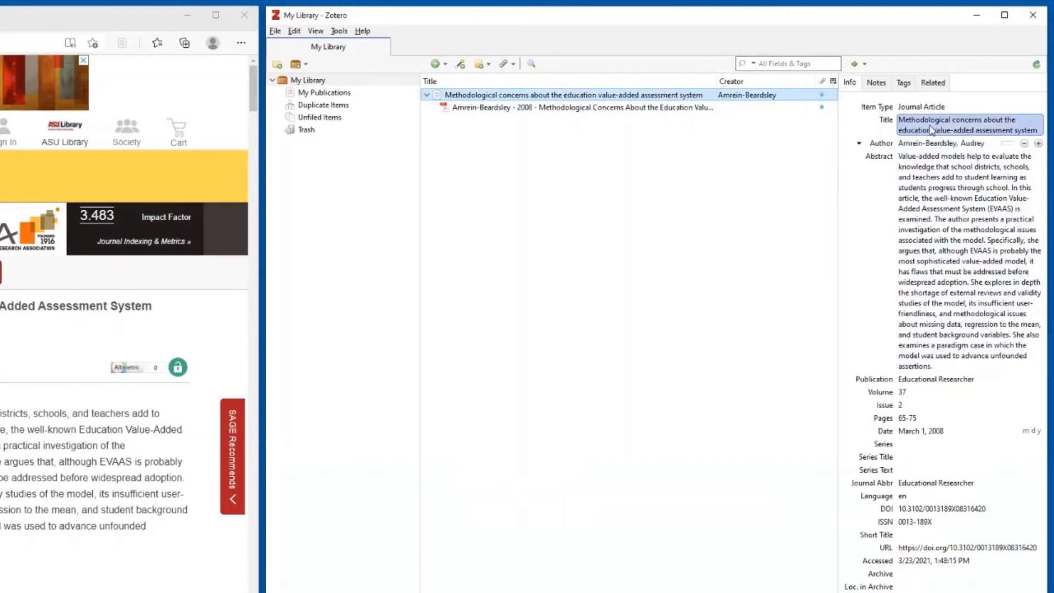
pyautogui.rightClick(931, 127)
pyautogui.click(746, 174)
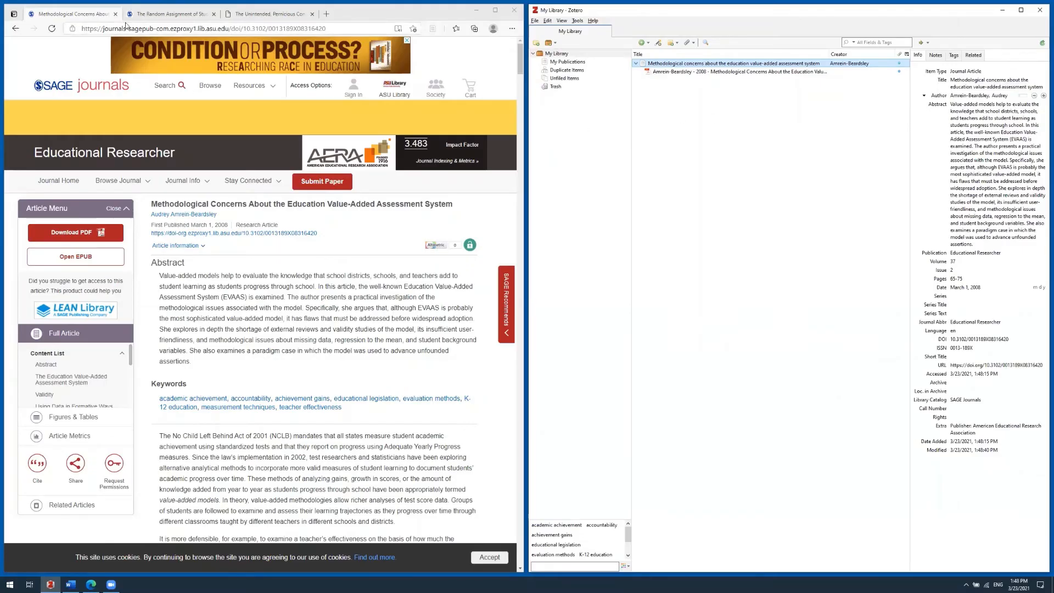
# Step: Save "The Random Assignment of Students Into Elementary Classrooms" article to the Zotero library and expand its entry
pyautogui.click(116, 14)
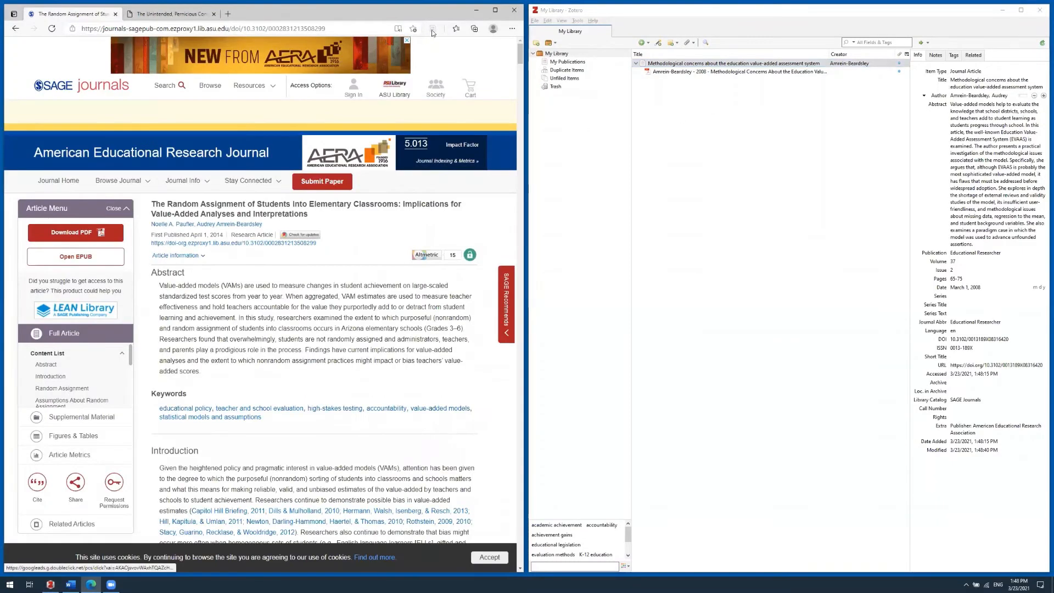
pyautogui.click(434, 30)
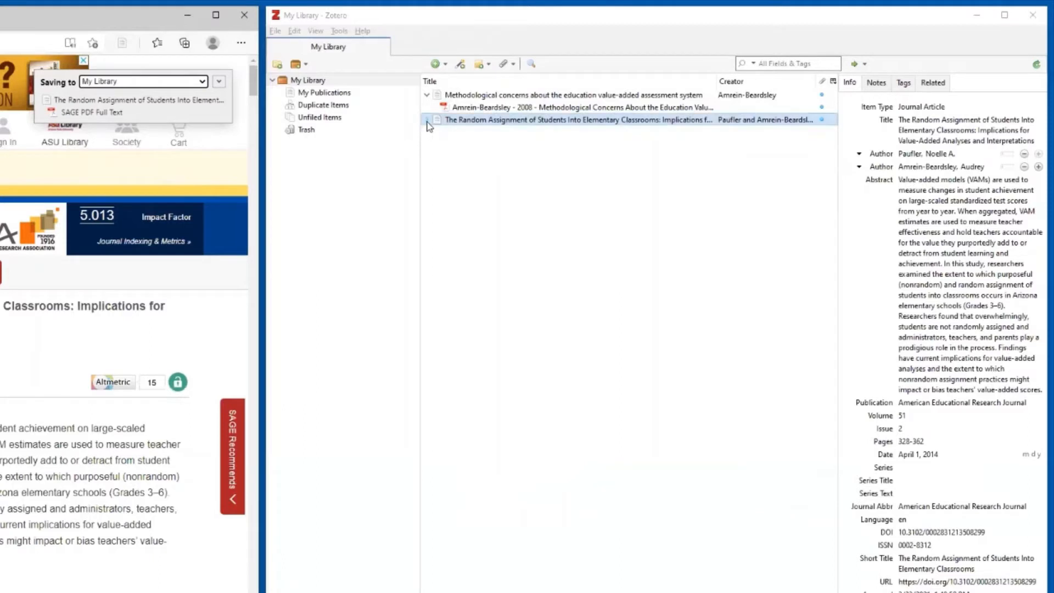
pyautogui.click(427, 121)
# Step: Convert the "Random Assignment of Students" title to sentence case and rename its attached PDF from parent metadata
pyautogui.rightClick(982, 133)
pyautogui.click(1001, 153)
pyautogui.rightClick(562, 134)
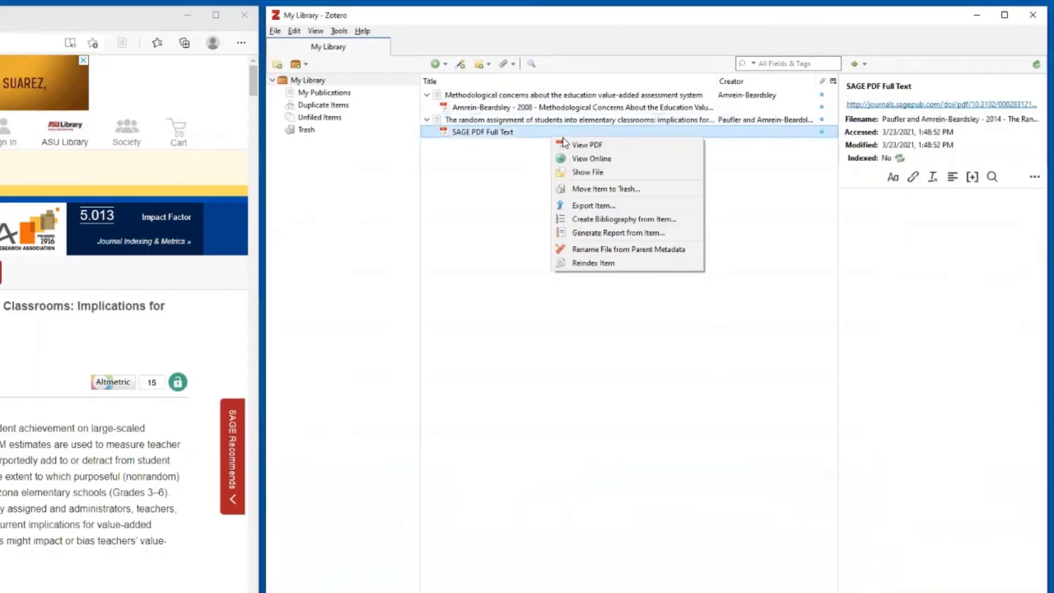
pyautogui.click(628, 249)
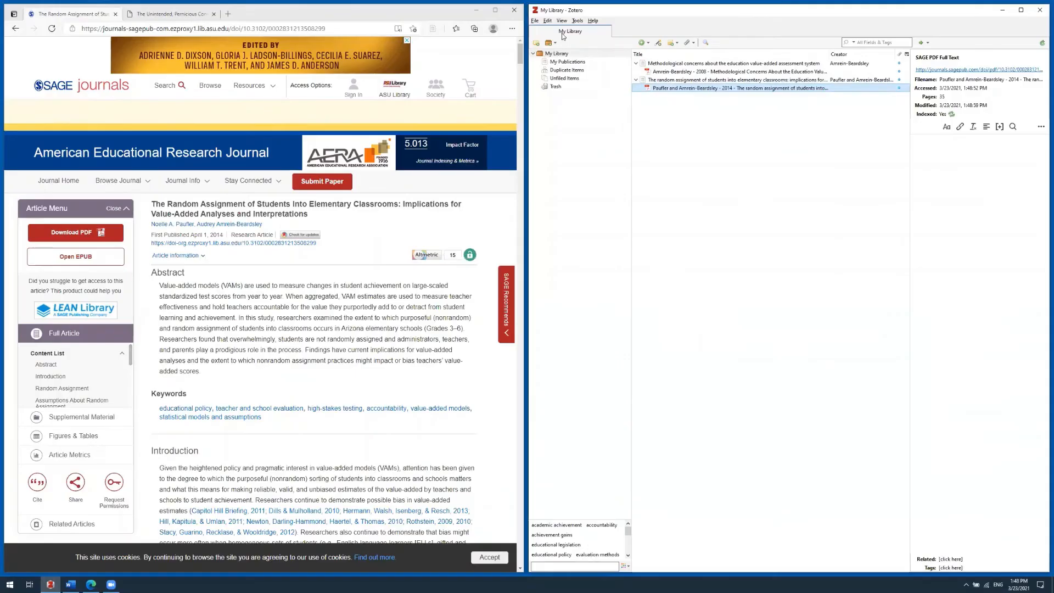
# Step: Save "The Unintended, Pernicious Consequences" article to the Zotero library and convert its title to sentence case
pyautogui.click(115, 13)
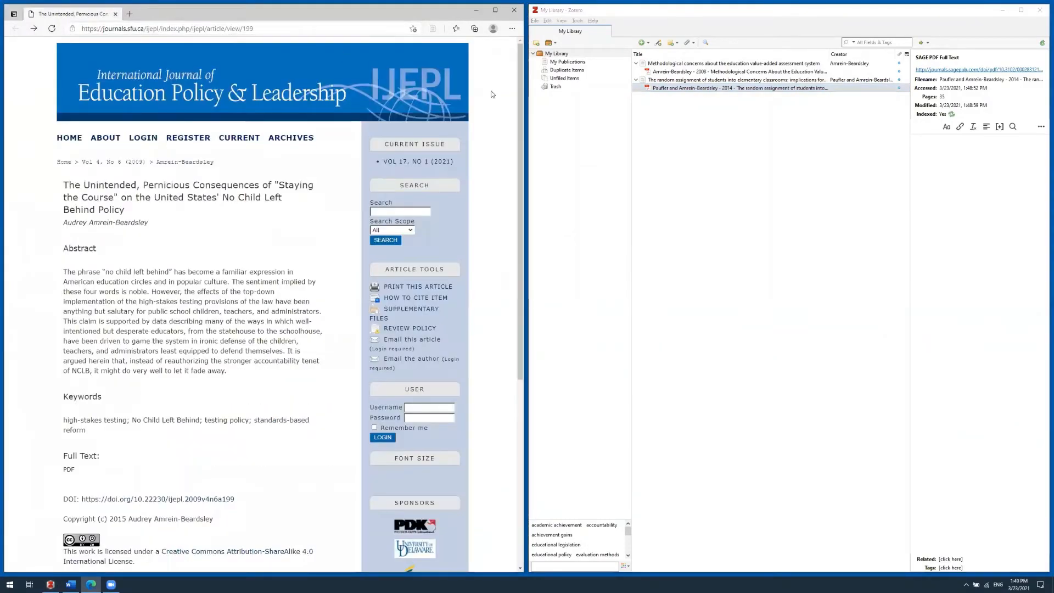
pyautogui.click(433, 28)
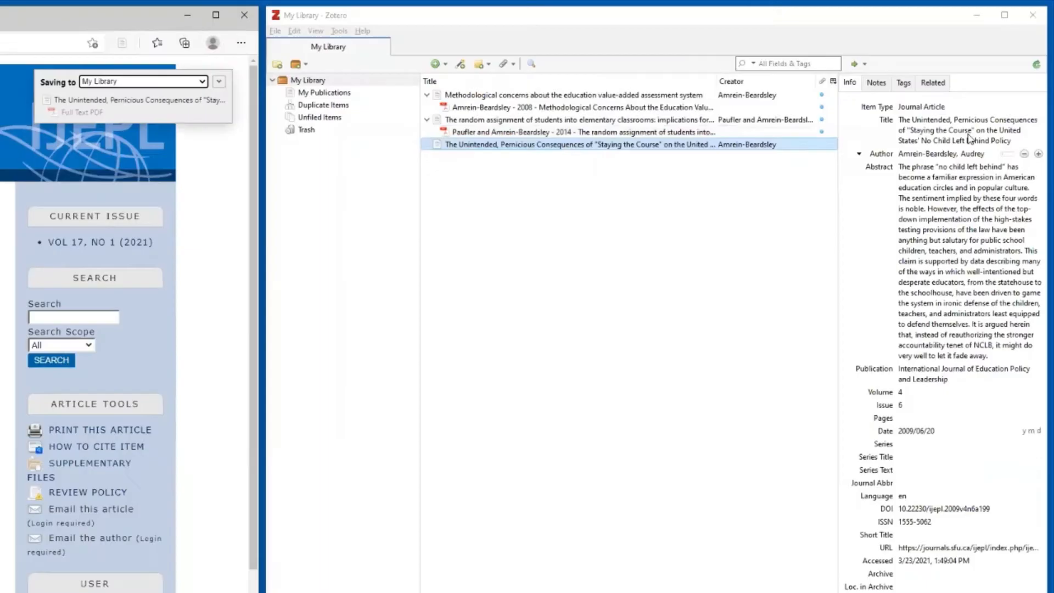
pyautogui.rightClick(998, 92)
pyautogui.click(964, 109)
# Step: Restore the capitals of the proper nouns "United States' No Child Left Behind" in the article's title
pyautogui.click(1013, 130)
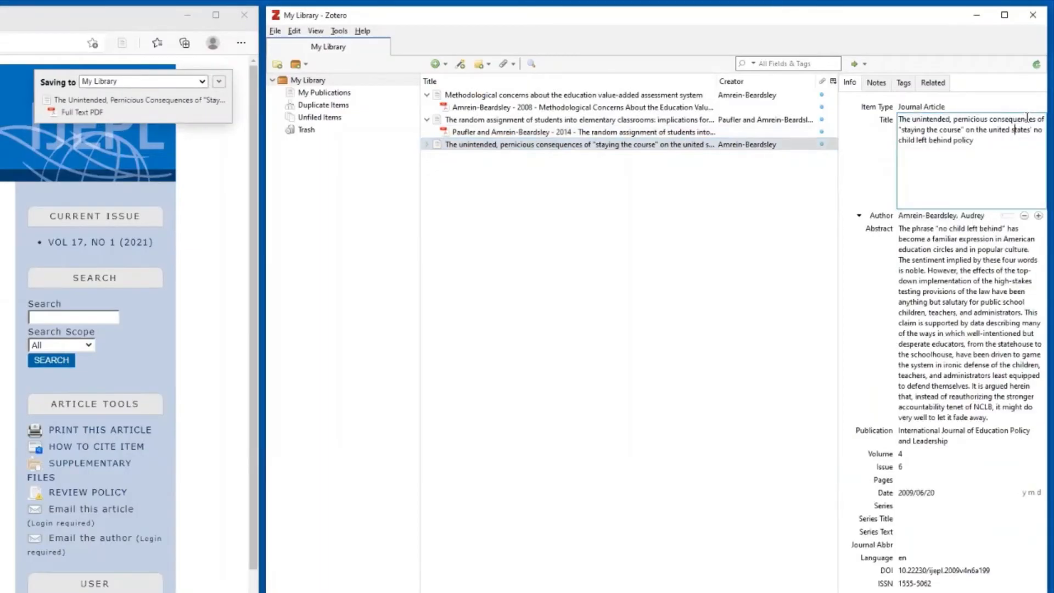
pyautogui.hotkey('ctrl', 'Left')
pyautogui.hotkey('shift', 'Right')
pyautogui.write('U')
pyautogui.hotkey('ctrl', 'Right')
pyautogui.hotkey('shift', 'Right')
pyautogui.write('S')
pyautogui.hotkey('ctrl', 'Right')
pyautogui.hotkey('shift', 'Right')
pyautogui.write('N')
pyautogui.hotkey('ctrl', 'Right')
pyautogui.hotkey('shift', 'Right')
pyautogui.write('C')
pyautogui.hotkey('ctrl', 'Right')
pyautogui.write('L')
pyautogui.hotkey('shift', 'Right')
pyautogui.write('B')
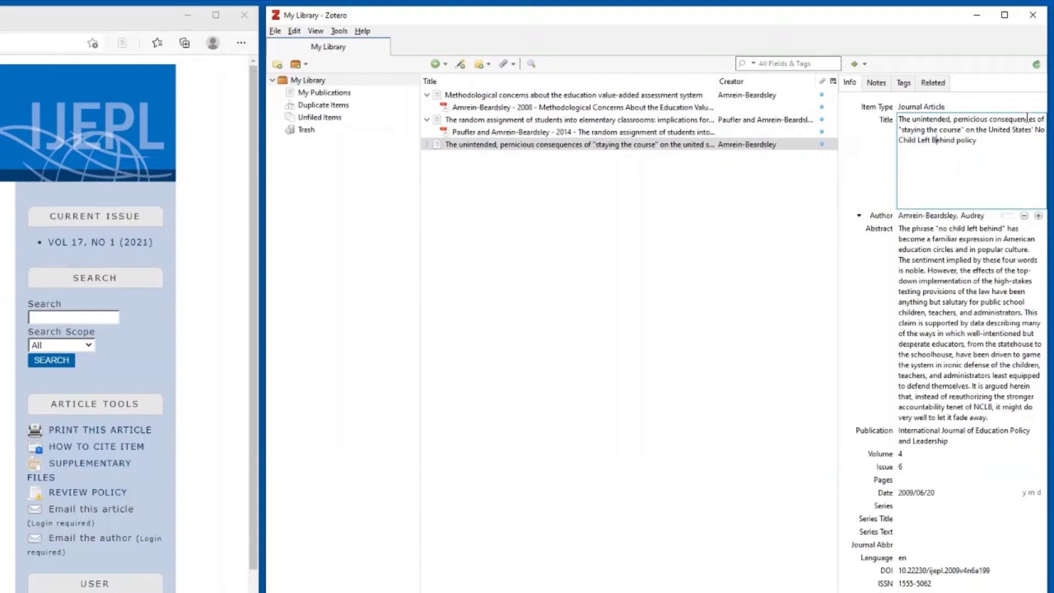
pyautogui.press('Return')
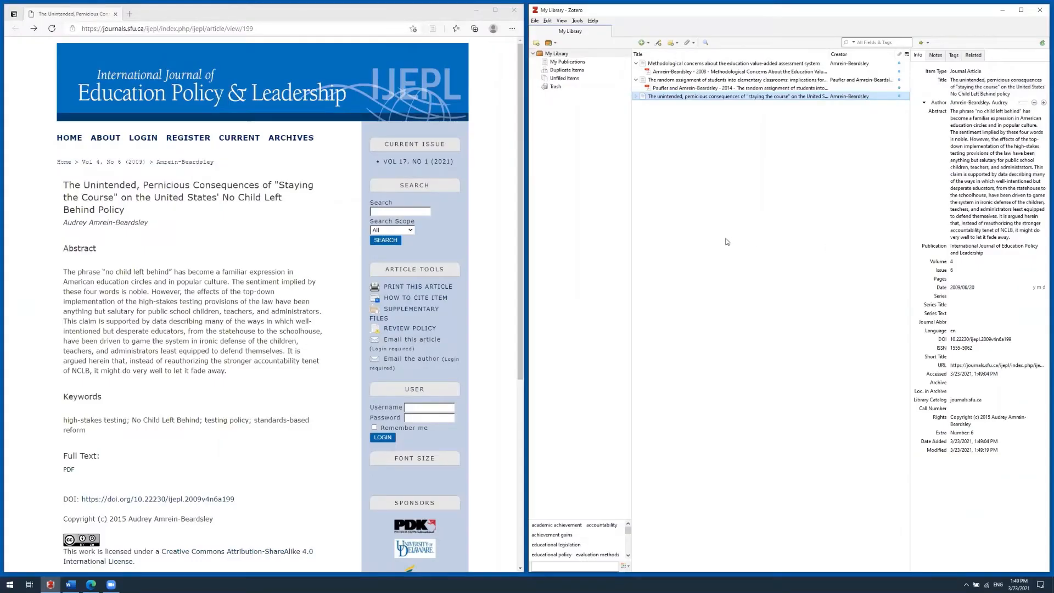
# Step: Switch to the Word paper and start a Zotero citation before the period of the paragraph's third-line sentence, using American Psychological Association (APA) 7th edition
pyautogui.hotkey('alt', 'Tab')
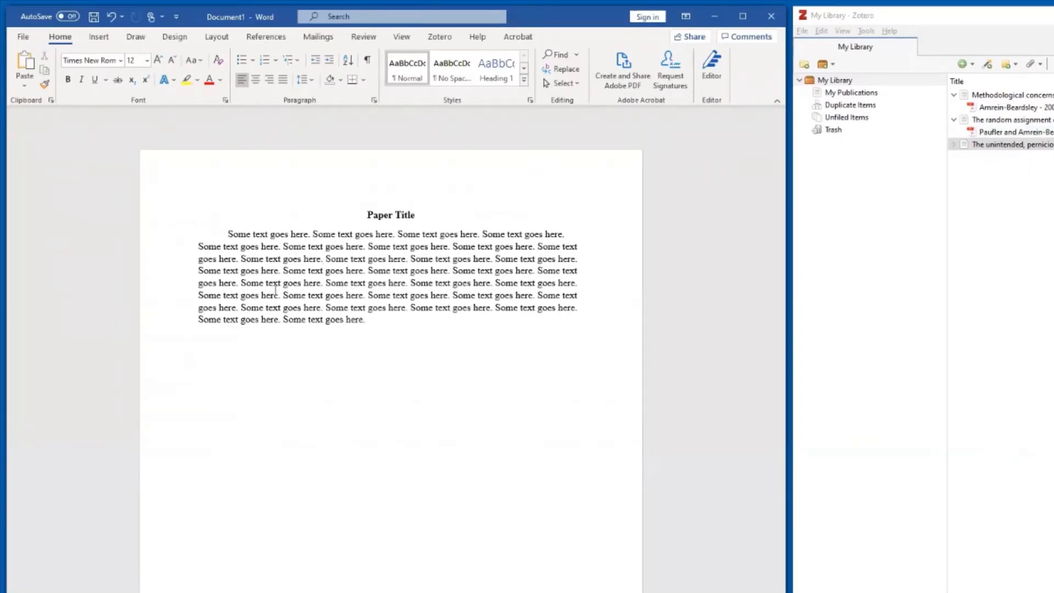
pyautogui.click(321, 258)
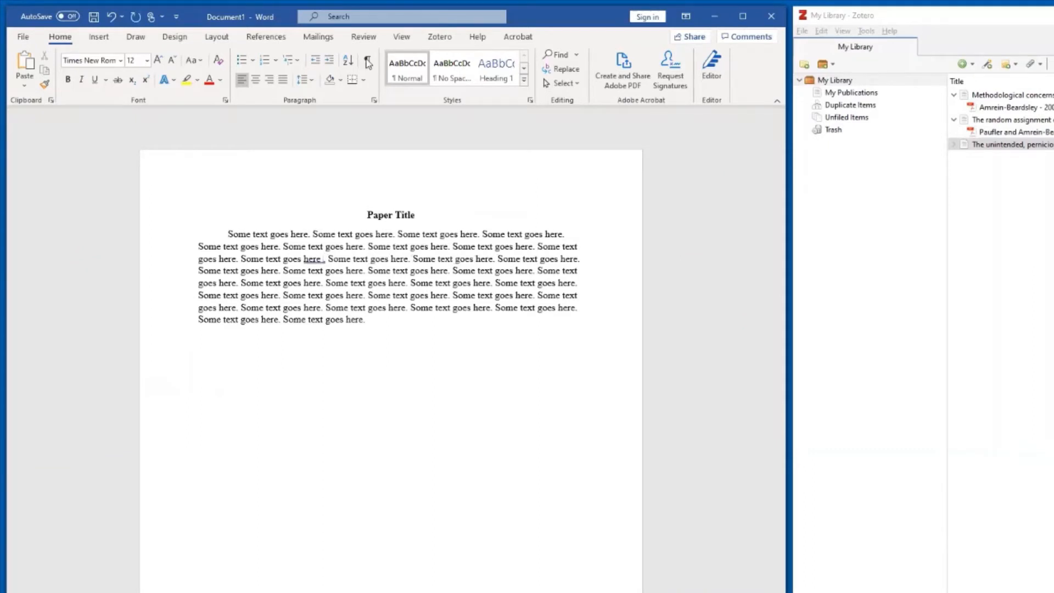
pyautogui.click(440, 37)
pyautogui.click(27, 70)
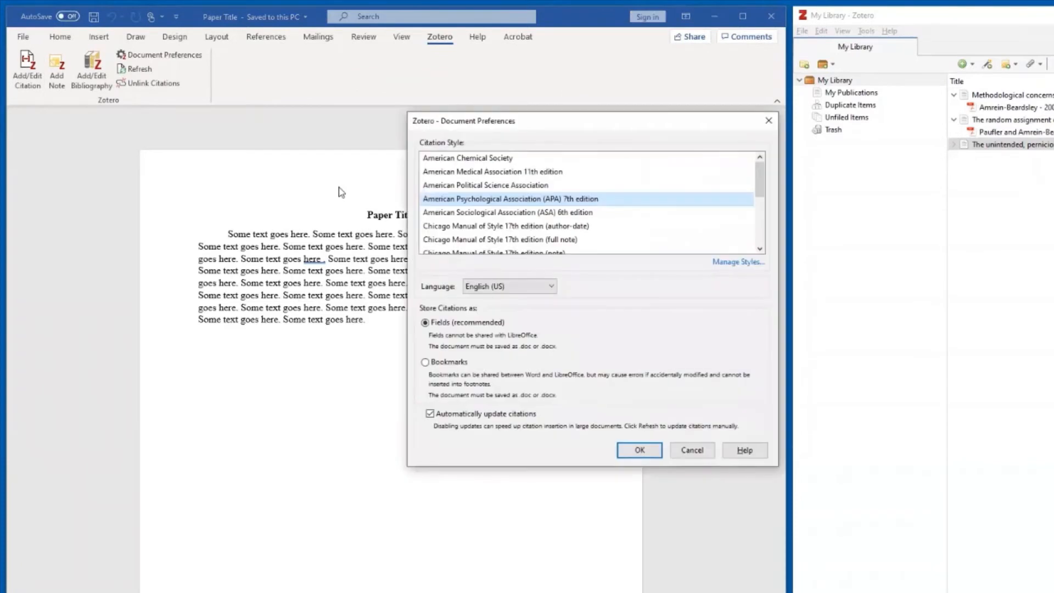
pyautogui.click(639, 450)
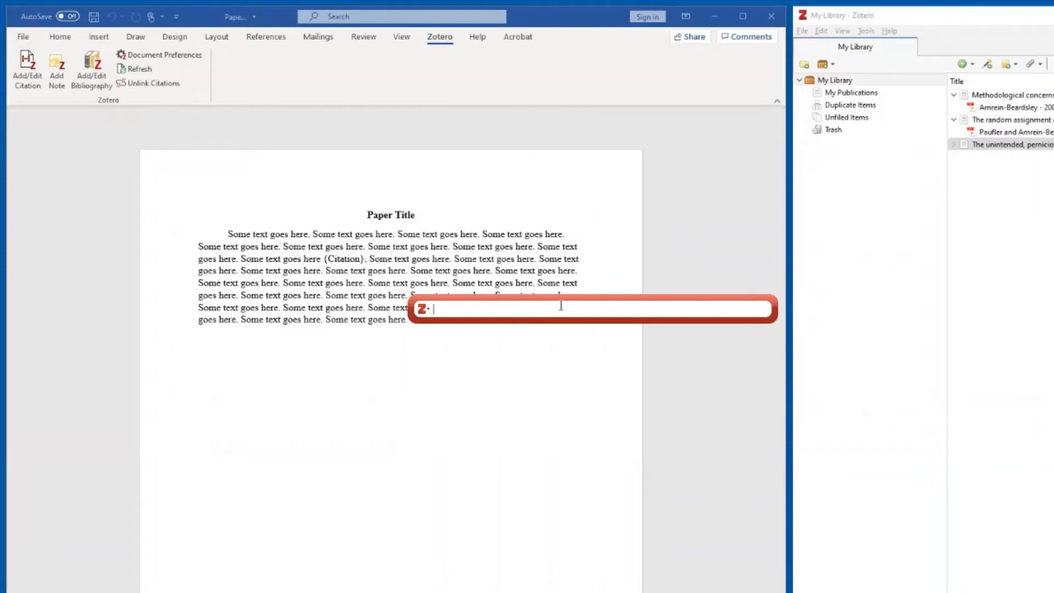
# Step: Find "methodol" and insert the "Methodological concerns" article as the citation
pyautogui.write('methodol')
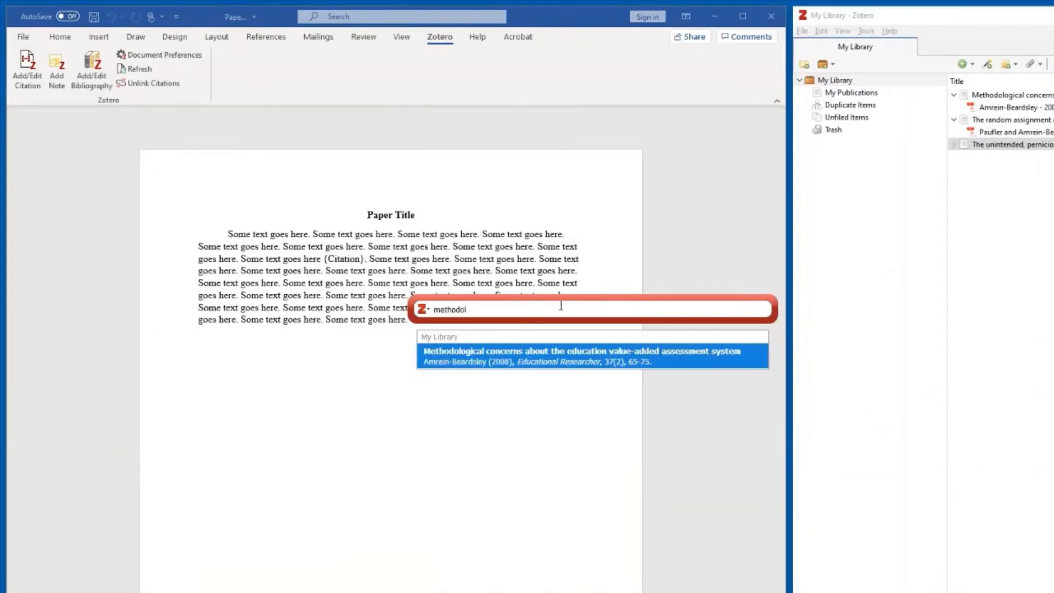
pyautogui.press('Return')
pyautogui.press('Return')
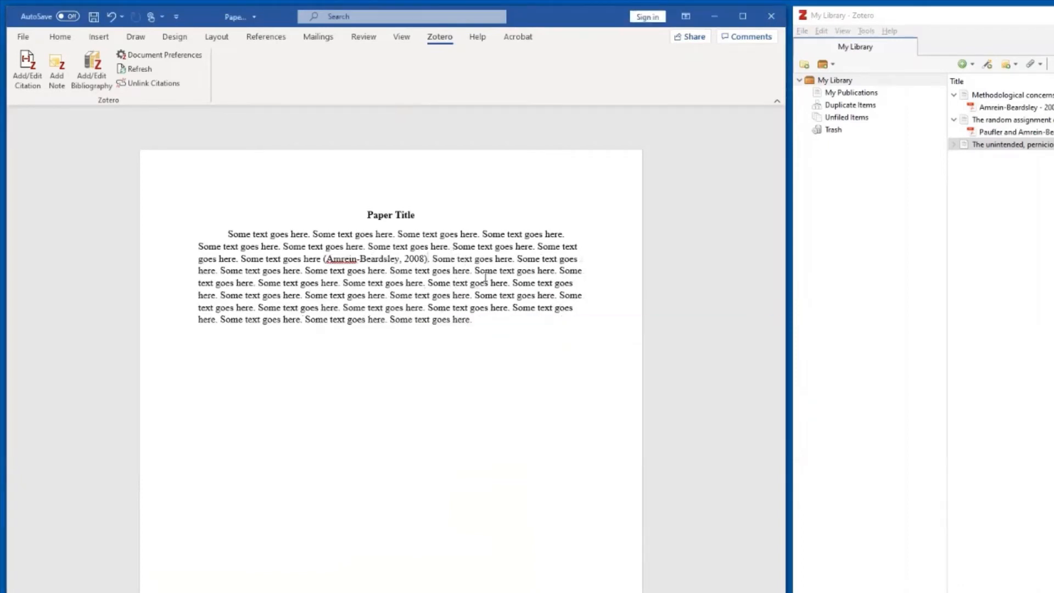
# Step: Insert a combined citation of the 2008 "Methodological concerns" and 2009 "Unintended, pernicious consequences" articles at the end of the paragraph's fifth-line sentence
pyautogui.click(508, 282)
pyautogui.click(26, 68)
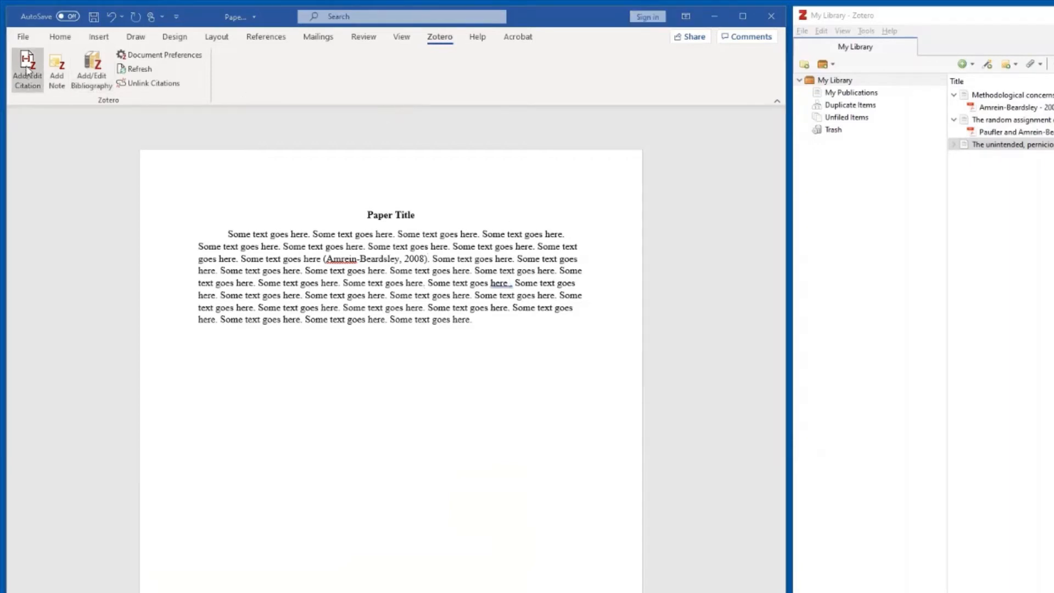
pyautogui.write('amrei')
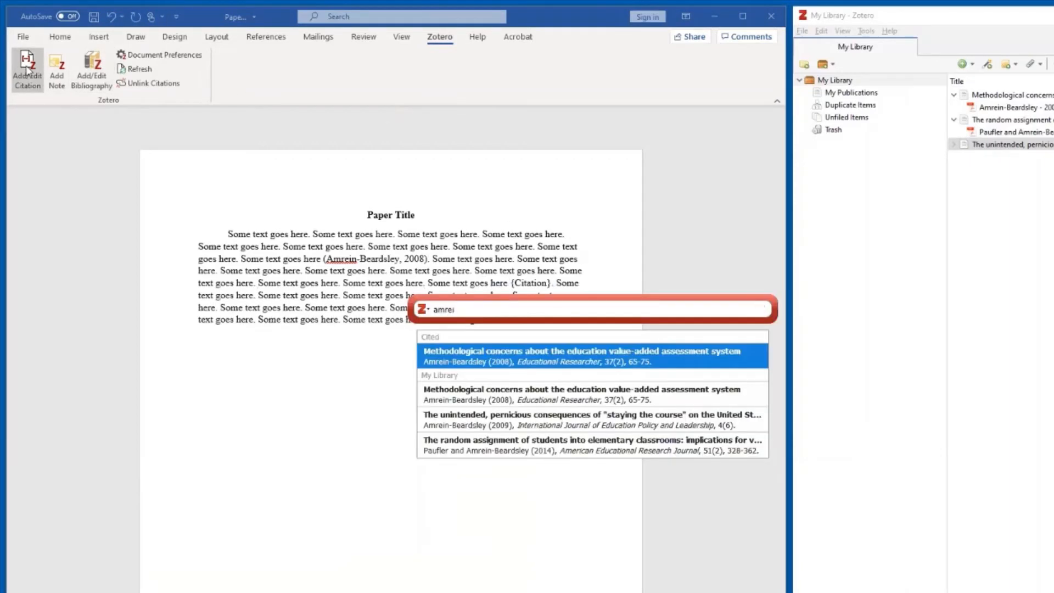
pyautogui.press('Return')
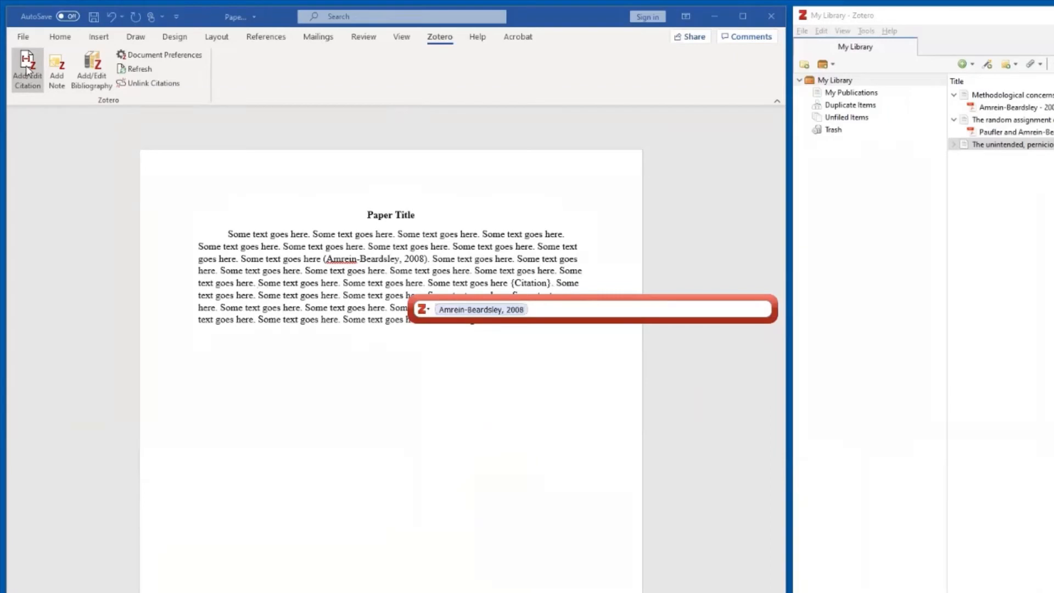
pyautogui.write('amrei')
pyautogui.press('Down')
pyautogui.press('Return')
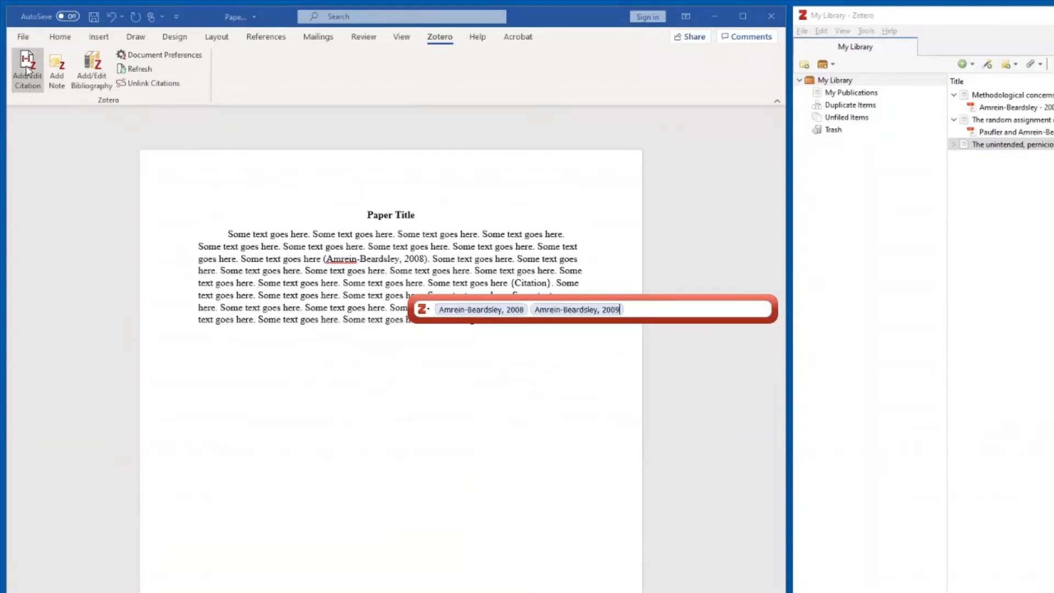
pyautogui.press('Return')
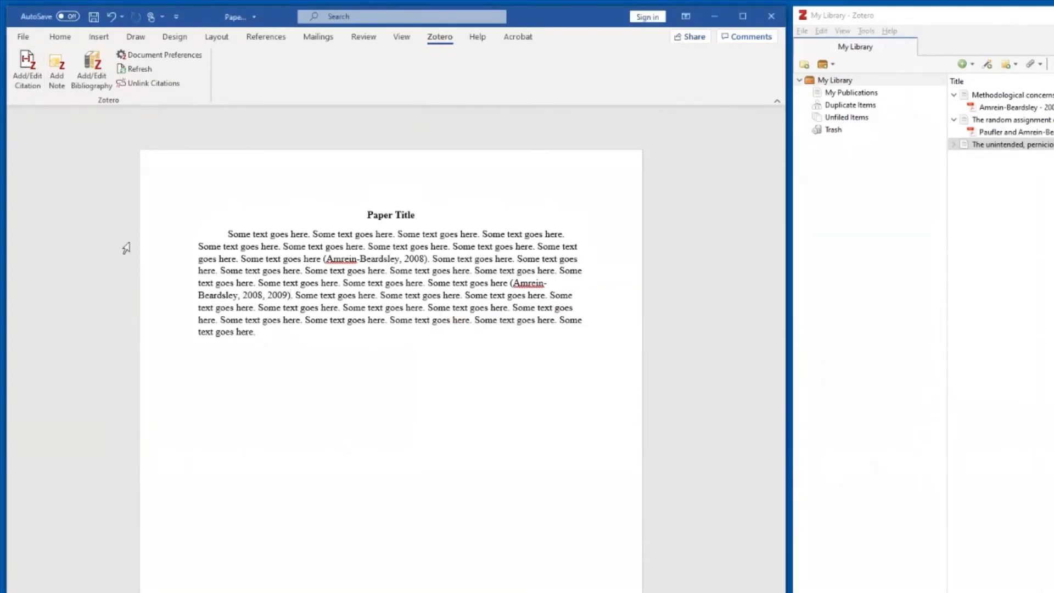
# Step: Cite the 2014 "Random assignment of students" article before the period of the paragraph's last sentence
pyautogui.click(257, 331)
pyautogui.click(28, 69)
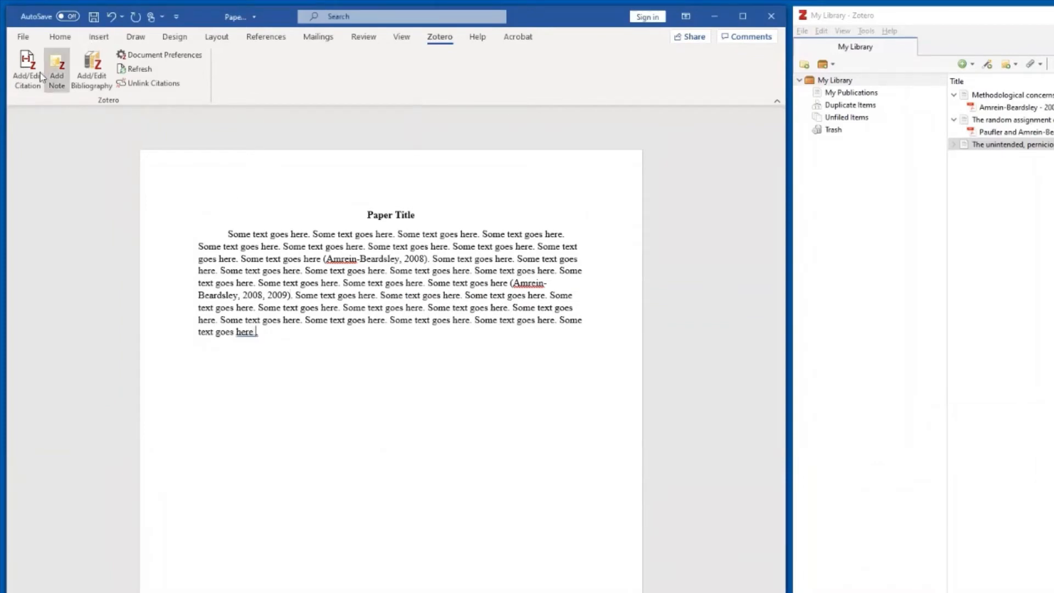
pyautogui.write('pa')
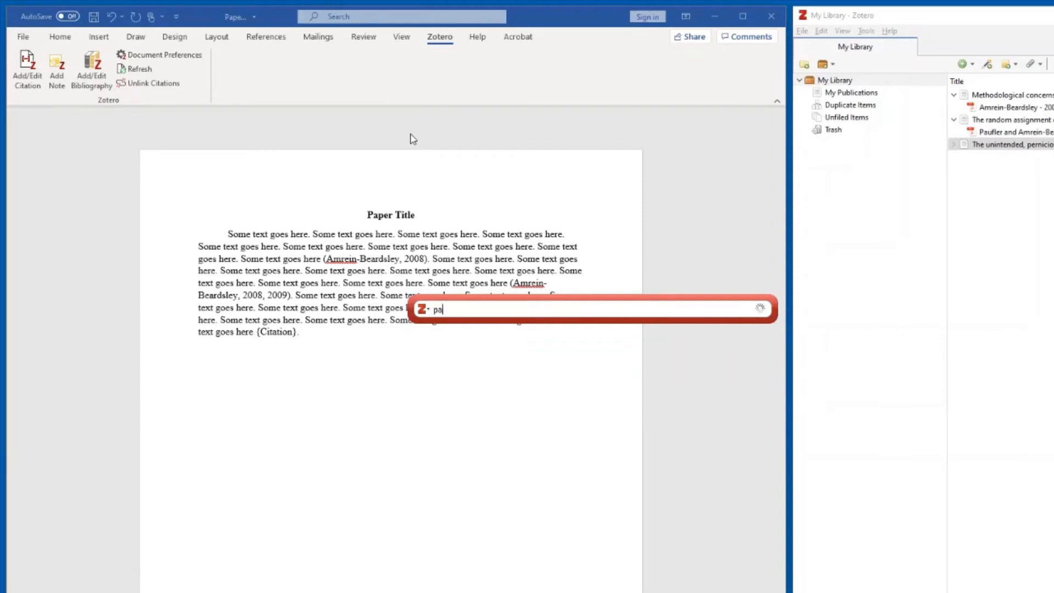
pyautogui.write('uf')
pyautogui.press('Return')
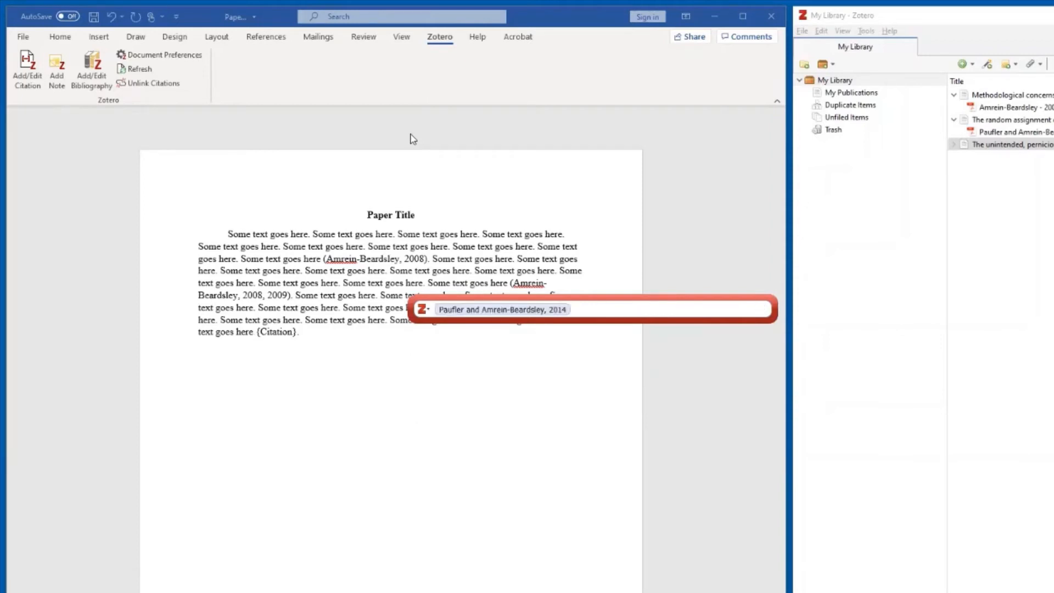
pyautogui.press('Return')
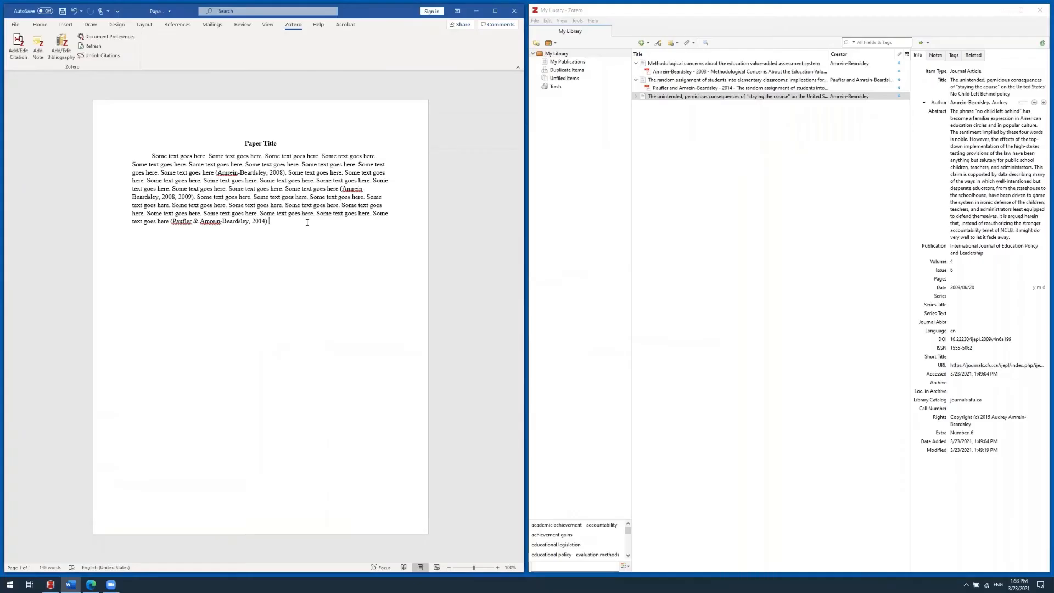
# Step: Start a new page after the body text and add the centred heading "References"
pyautogui.scroll(-1, 307, 222)
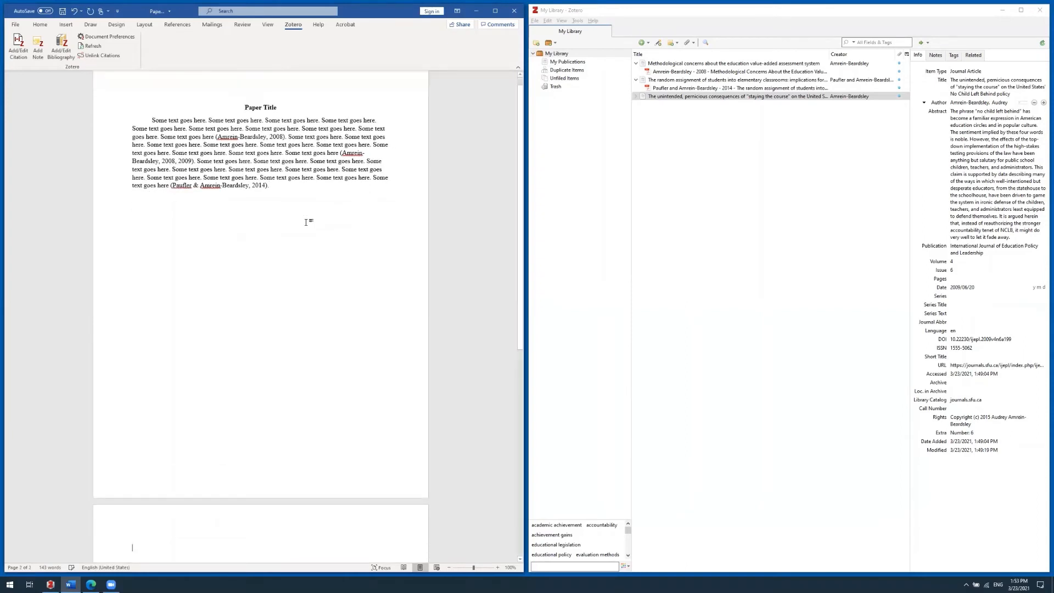
pyautogui.write('Bibliography')
pyautogui.hotkey('ctrl', 'BackSpace')
pyautogui.write('References')
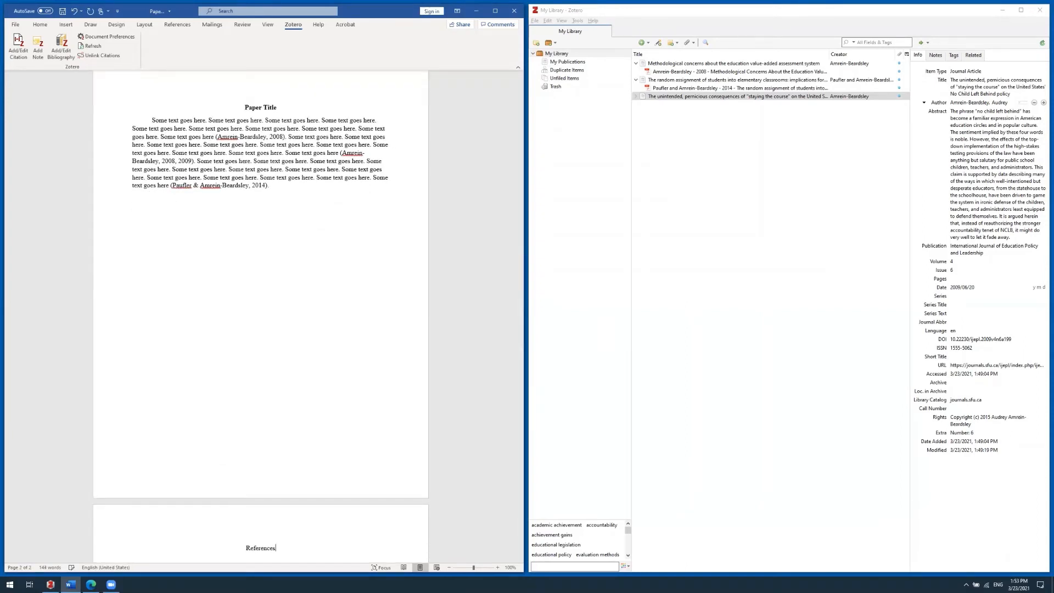
# Step: Insert the Zotero bibliography under the "References" heading on the second page
pyautogui.scroll(-5, 285, 226)
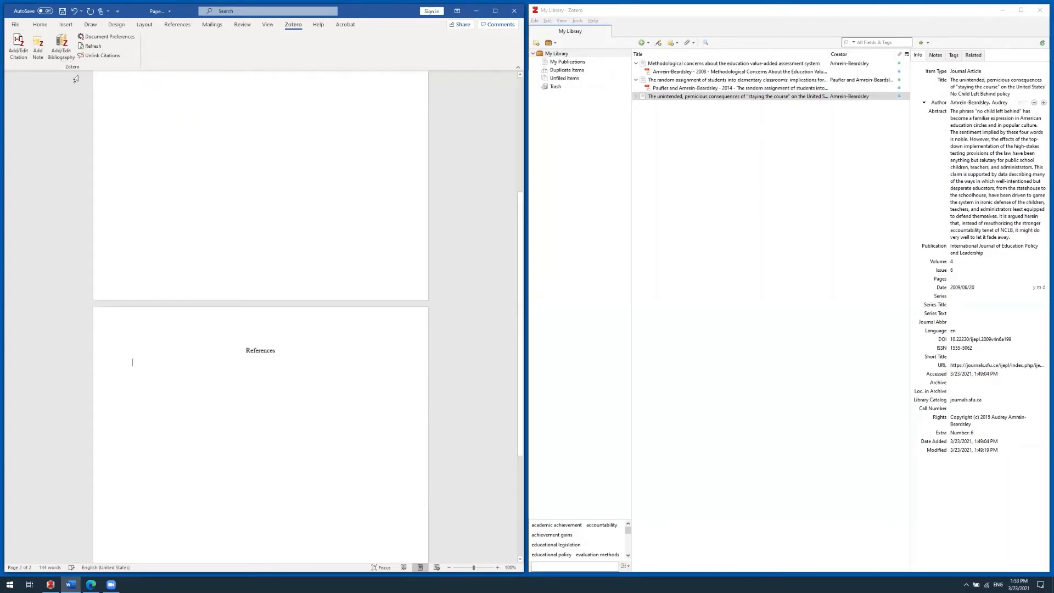
pyautogui.click(61, 46)
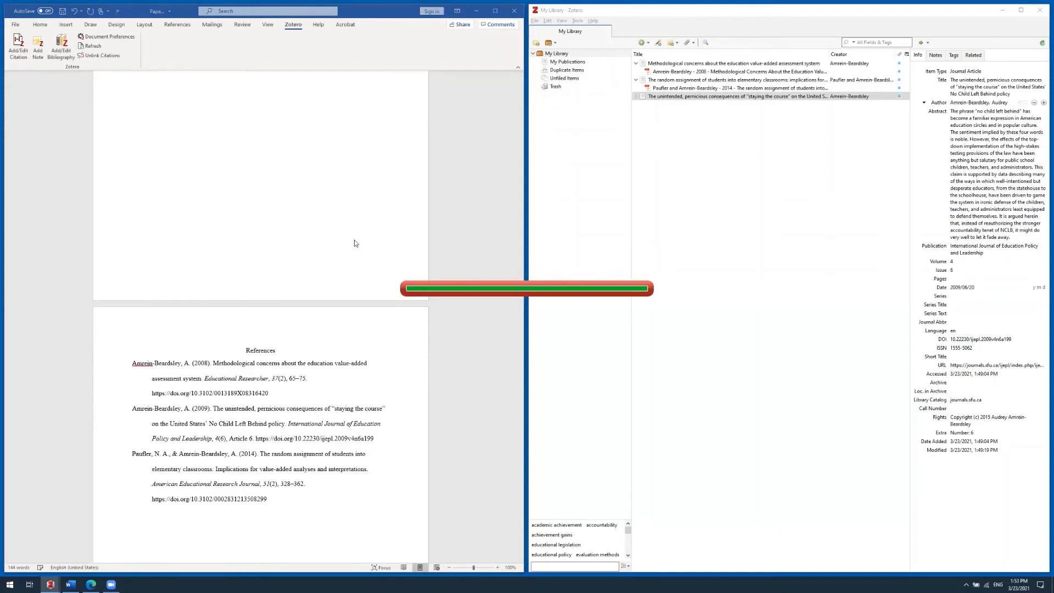
pyautogui.scroll(-3, 294, 344)
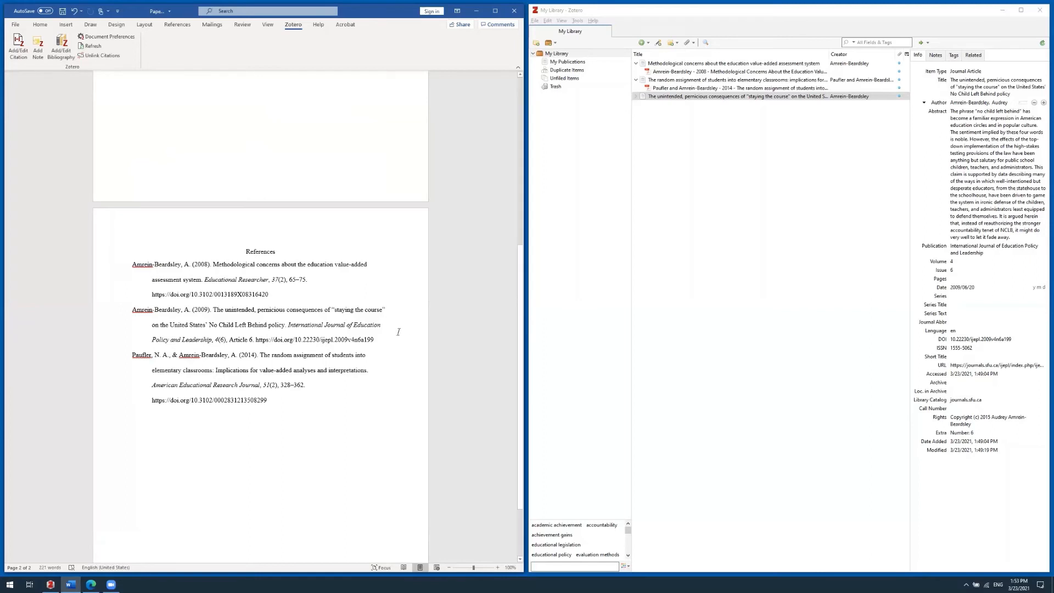
# Step: Enable the Zotero PDF reader and new note editor preview in Zotero's general preferences
pyautogui.click(547, 20)
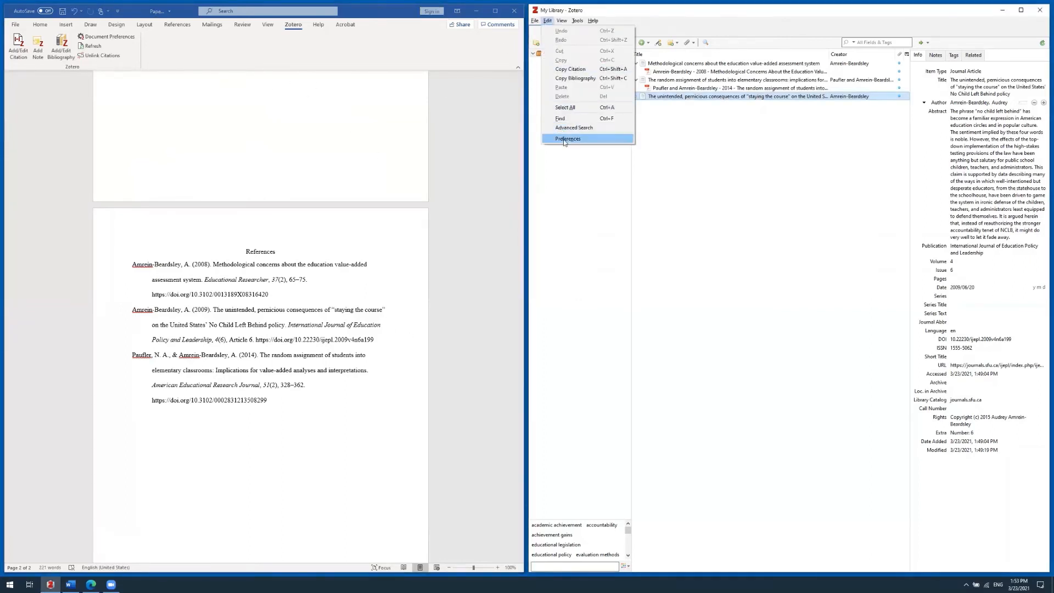
pyautogui.click(564, 141)
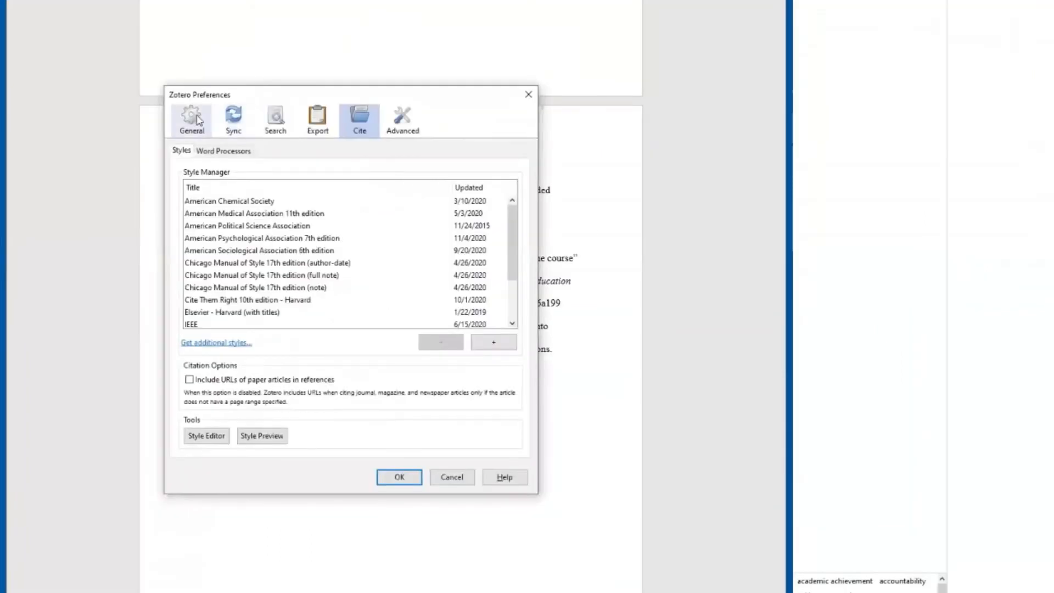
pyautogui.click(127, 217)
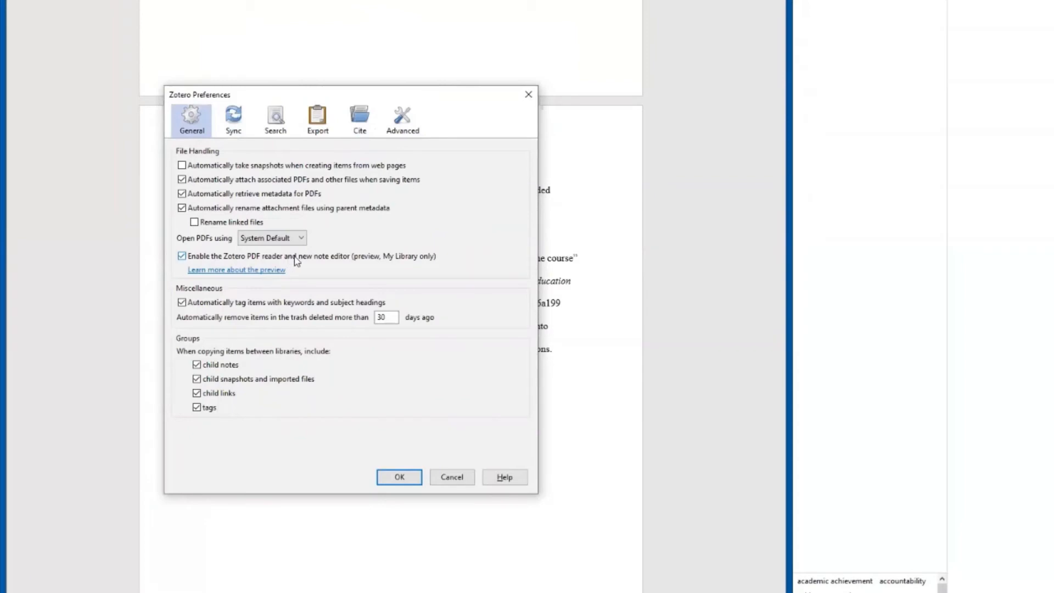
pyautogui.click(400, 477)
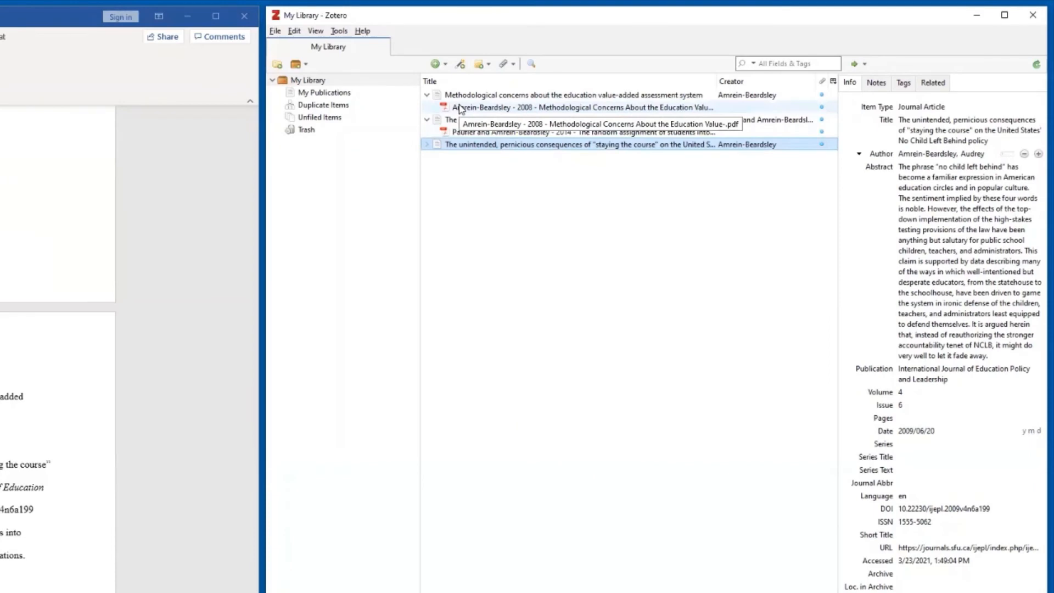
# Step: Open the 2008 "Methodological Concerns" PDF and highlight the "This approach is particularly advantageous" paragraph in yellow and the "To examine how current" sentence on page 65
pyautogui.doubleClick(459, 108)
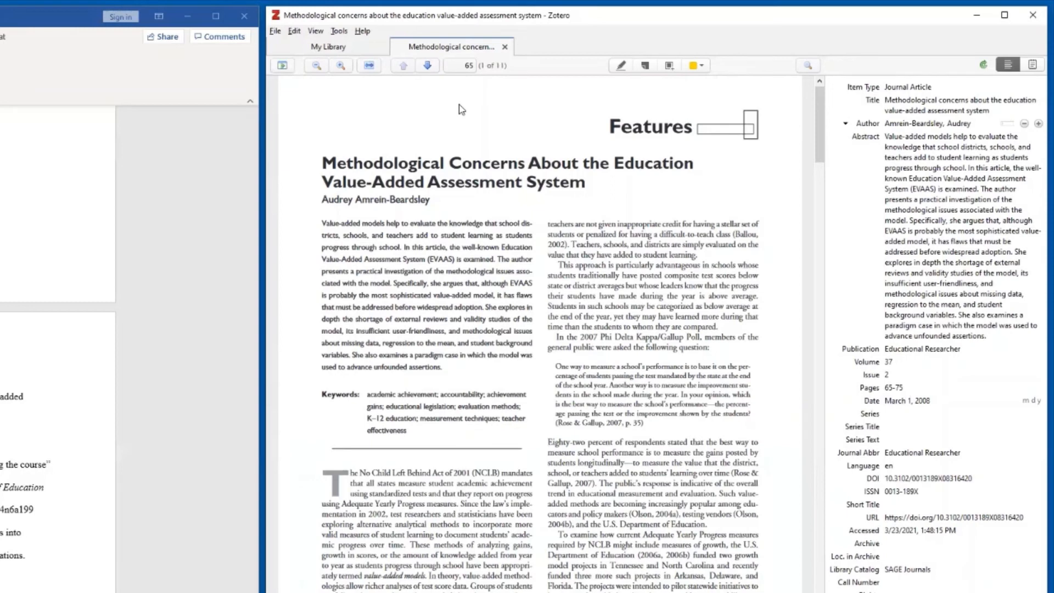
pyautogui.moveTo(558, 265); pyautogui.dragTo(718, 326)
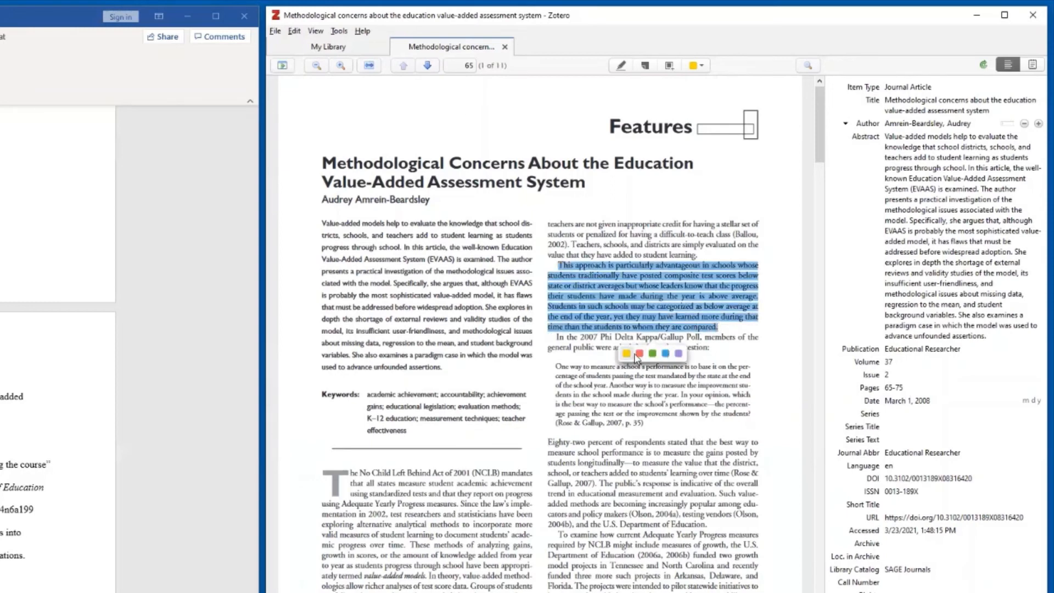
pyautogui.click(626, 353)
pyautogui.moveTo(559, 534); pyautogui.dragTo(574, 587)
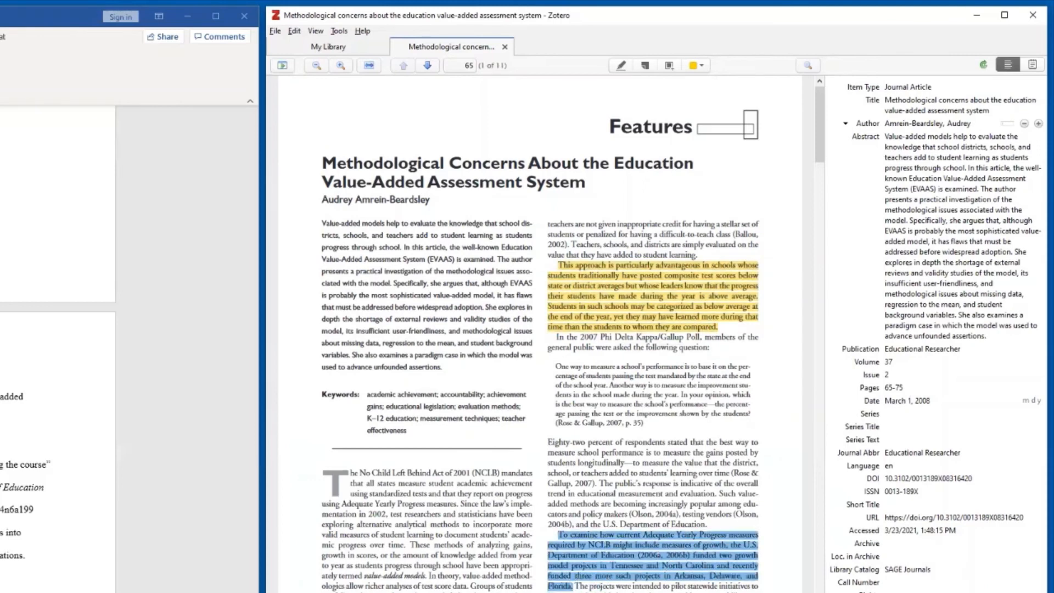
# Step: Highlight the sentence starting "For the EVAAS model to work" on page 67 in yellow and attach the comment "This is a note"
pyautogui.scroll(-15, 599, 482)
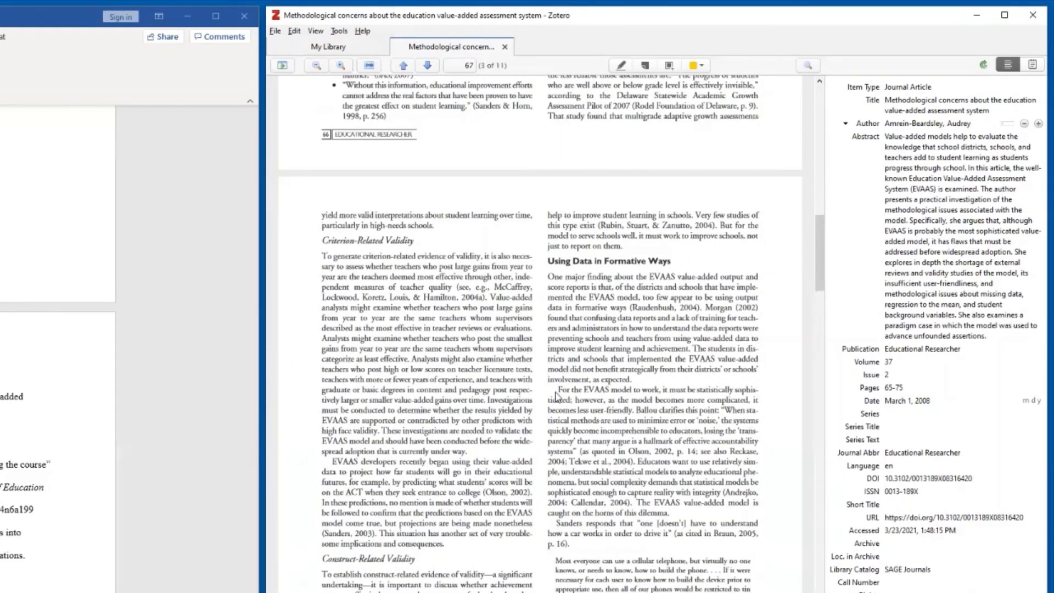
pyautogui.moveTo(558, 390); pyautogui.dragTo(634, 416)
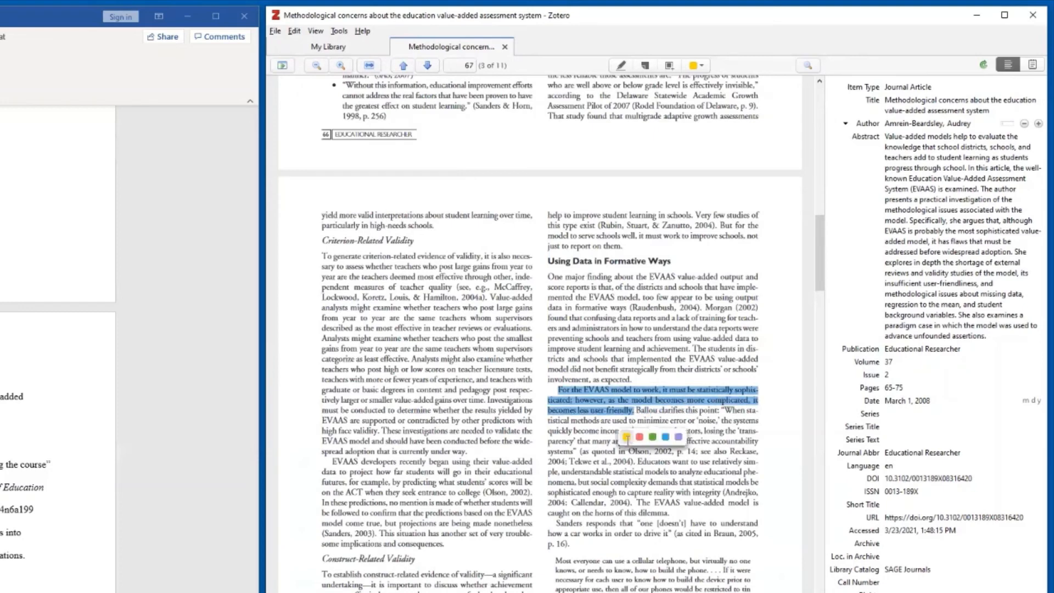
pyautogui.click(626, 437)
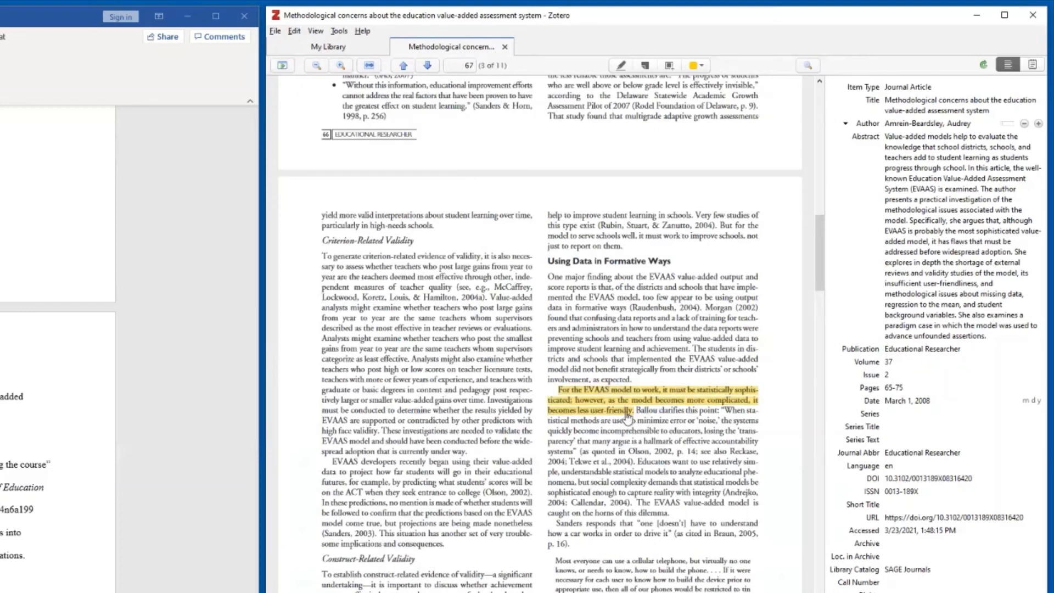
pyautogui.click(628, 417)
pyautogui.write('This is a note')
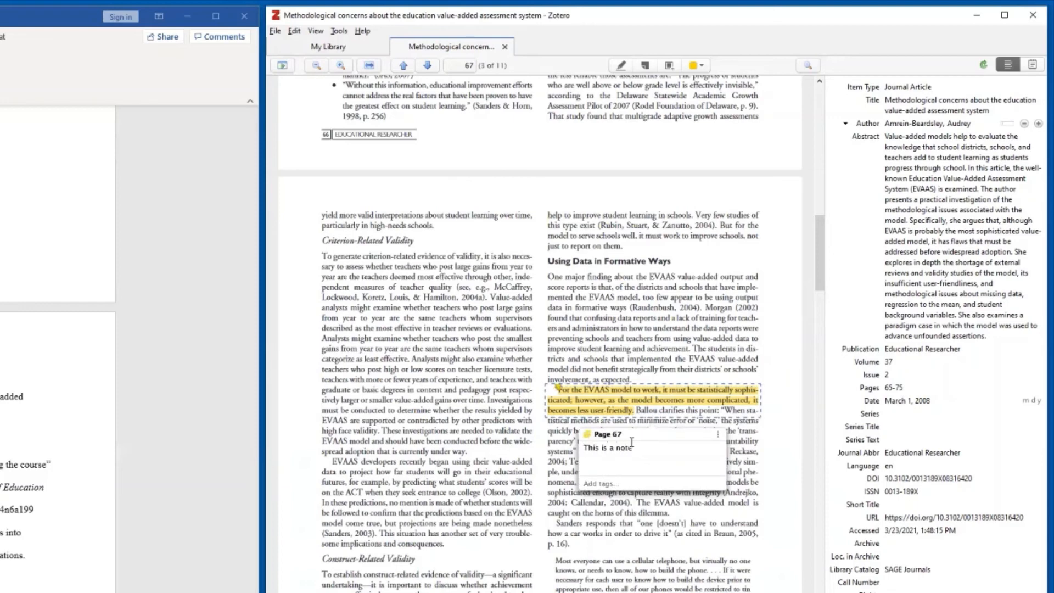
pyautogui.click(527, 395)
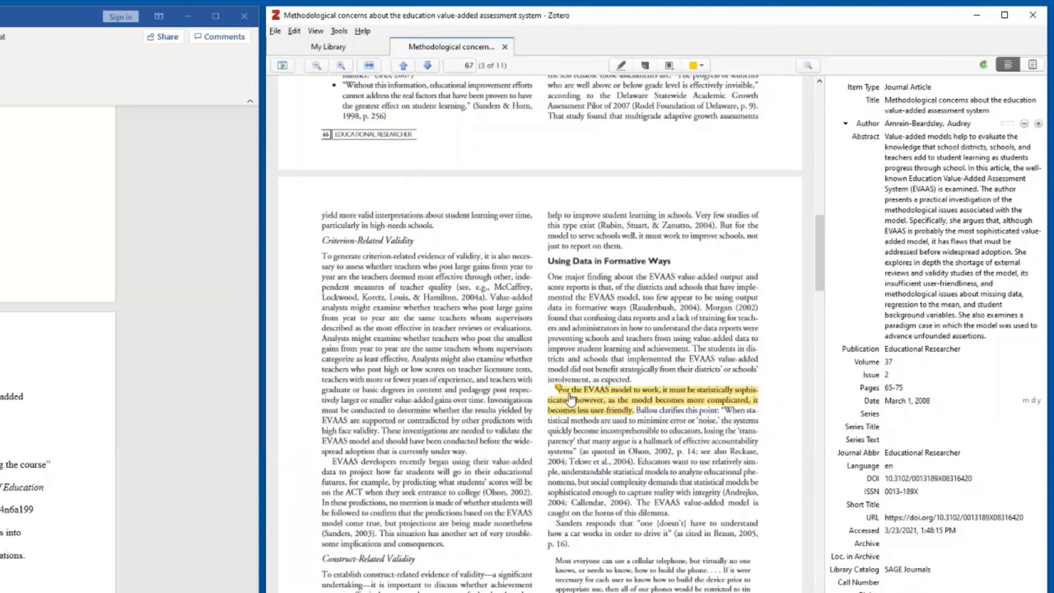
# Step: Create an item note from the PDF's annotations
pyautogui.click(1033, 65)
pyautogui.click(1036, 108)
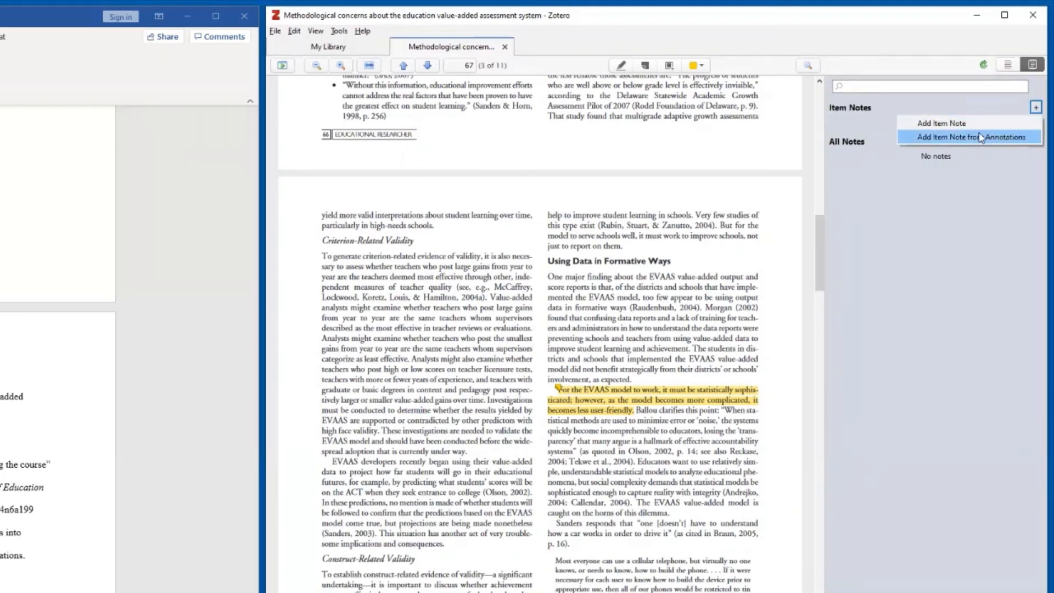
pyautogui.click(937, 137)
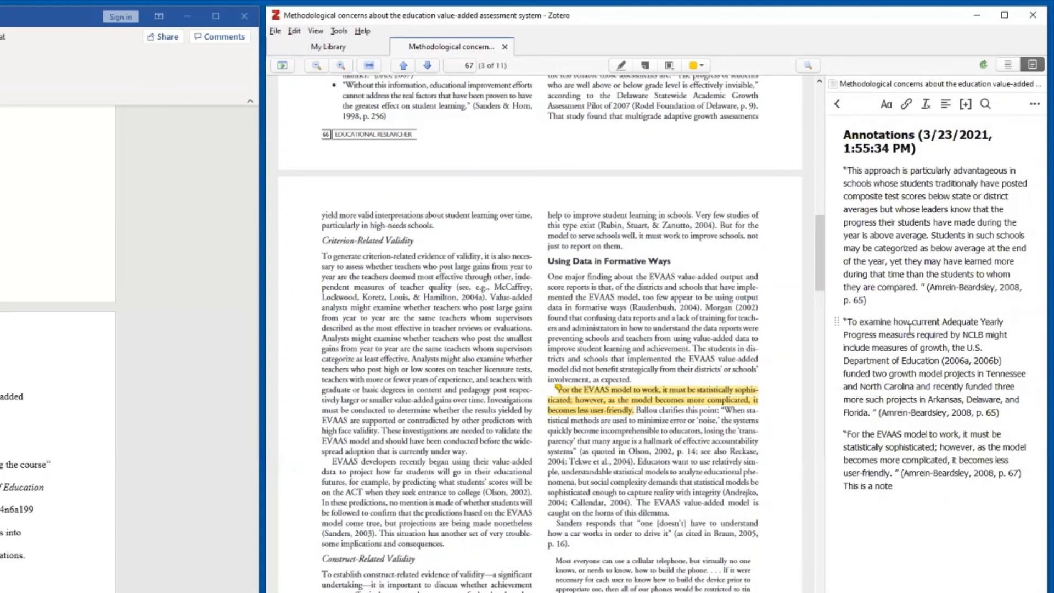
pyautogui.click(897, 489)
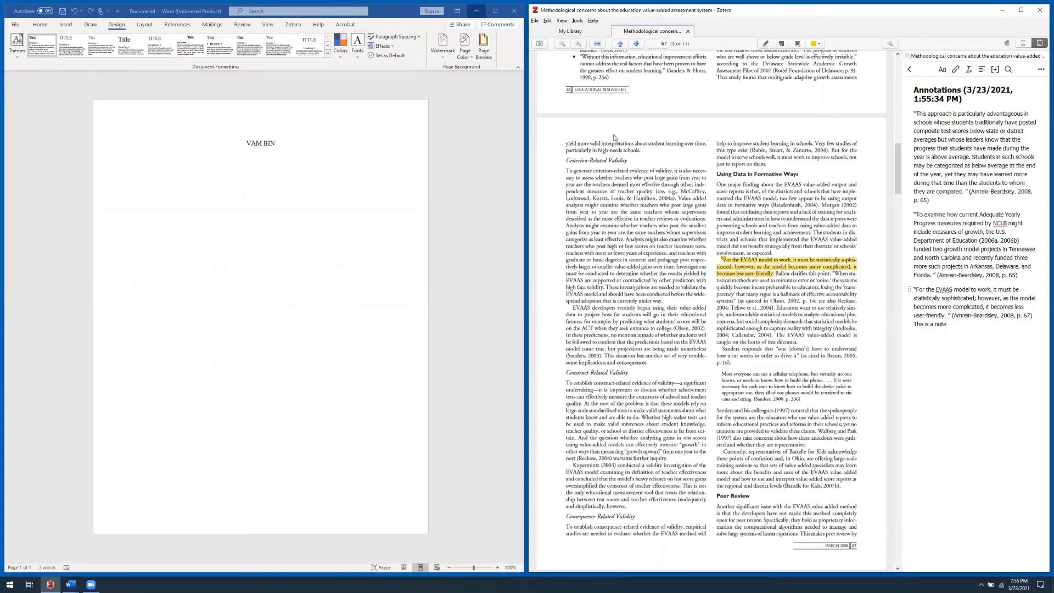
# Step: Close the PDF and copy the 2008 article's bibliography entry into the Word document under the "VAM BIN" title
pyautogui.click(688, 32)
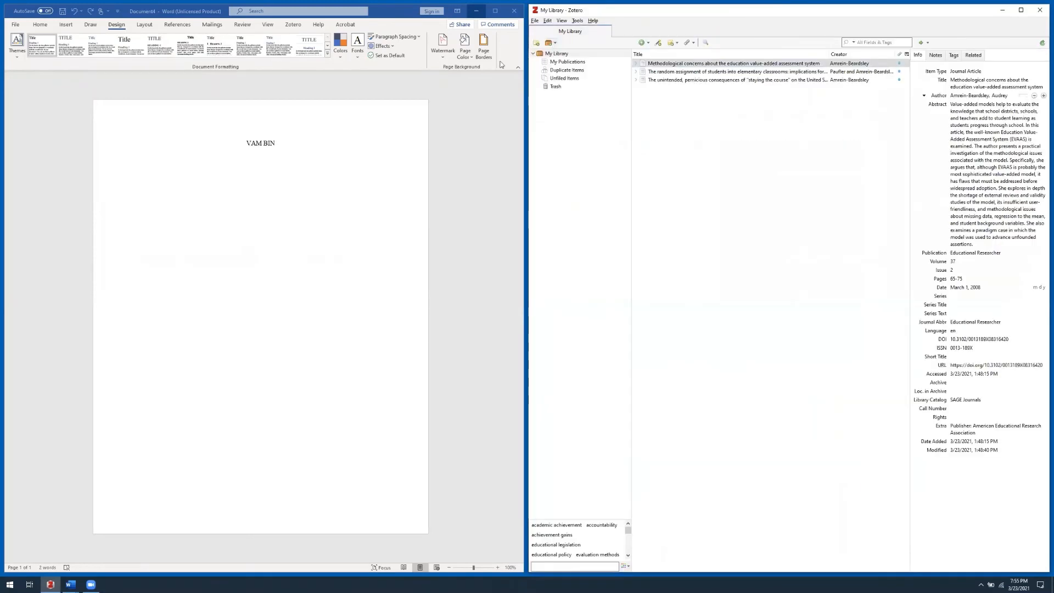
pyautogui.click(636, 63)
pyautogui.click(548, 21)
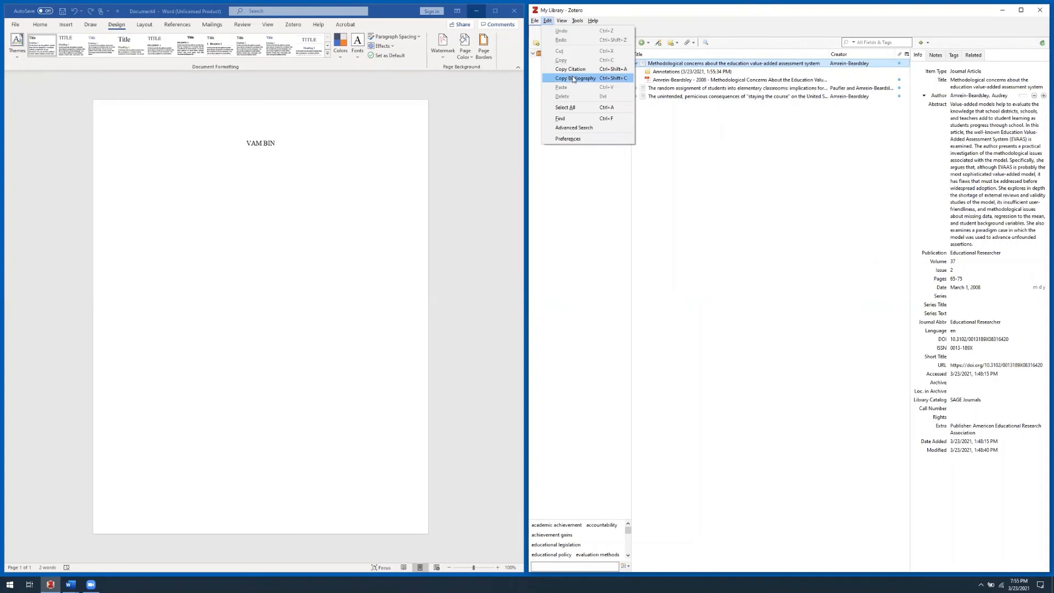
pyautogui.click(573, 78)
pyautogui.click(225, 167)
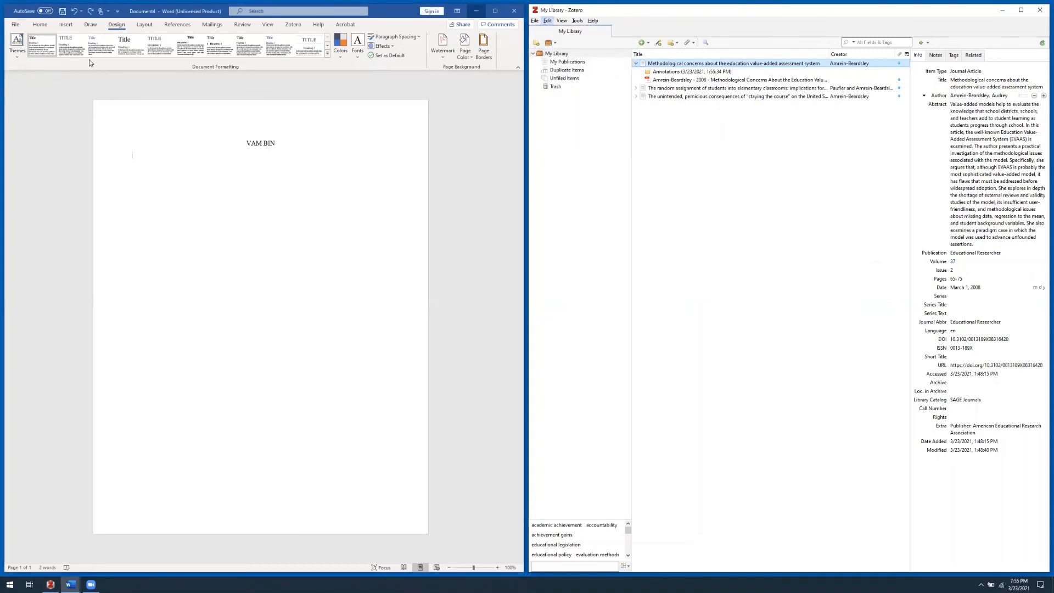
pyautogui.write('Amrein-Beardsley, A. (2008). Methodological concerns about the education value-added assessment system. Educational Researcher, 37(2), 65–75. https://doi.org/10.3102/0013189X08316420')
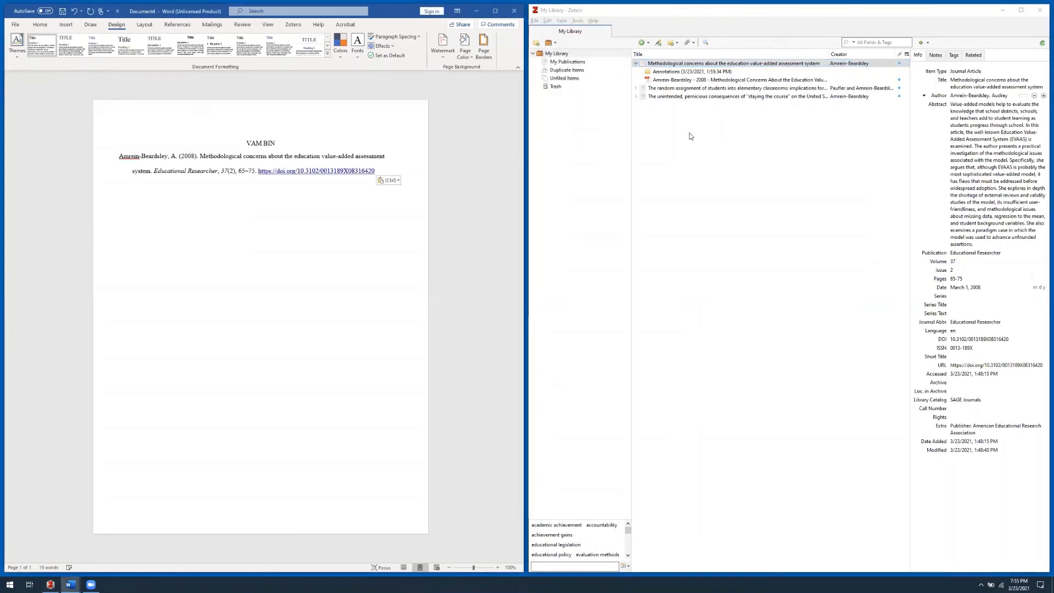
# Step: Copy the article's annotation quotes into the Word document below the reference and put "This is a note" in its own paragraph
pyautogui.click(723, 70)
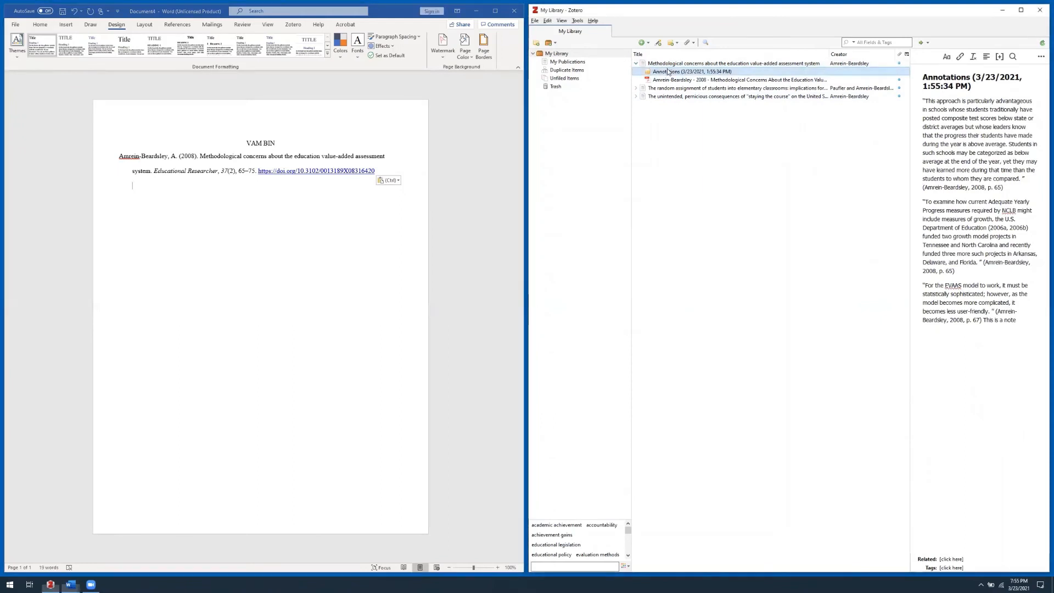
pyautogui.moveTo(1017, 320)
pyautogui.mouseDown()
pyautogui.moveTo(933, 101)
pyautogui.moveTo(921, 101)
pyautogui.mouseUp()
pyautogui.hotkey('ctrl', 'c')
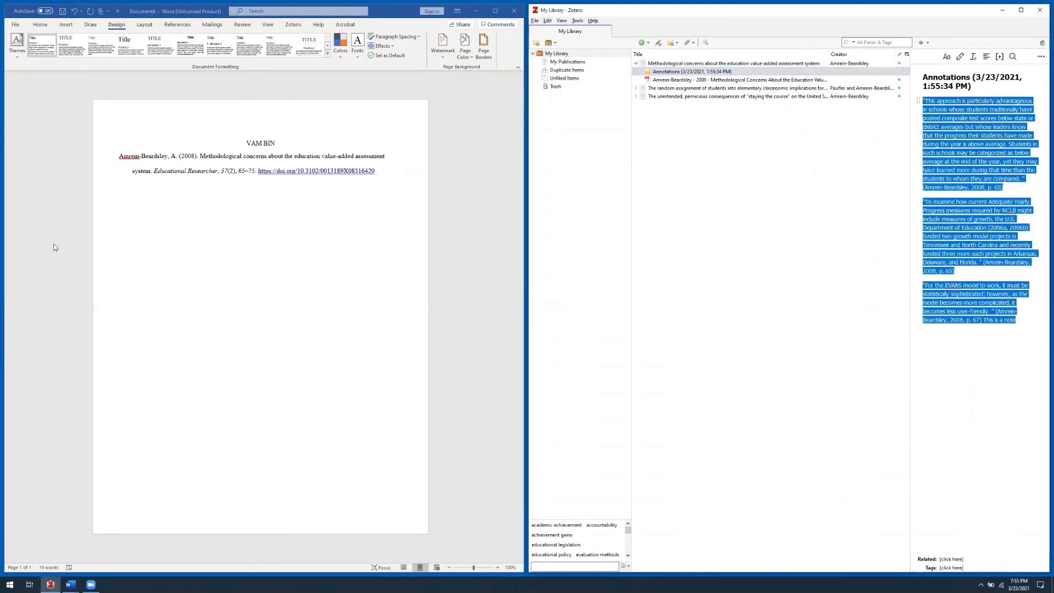
pyautogui.click(172, 215)
pyautogui.hotkey('ctrl', 'v')
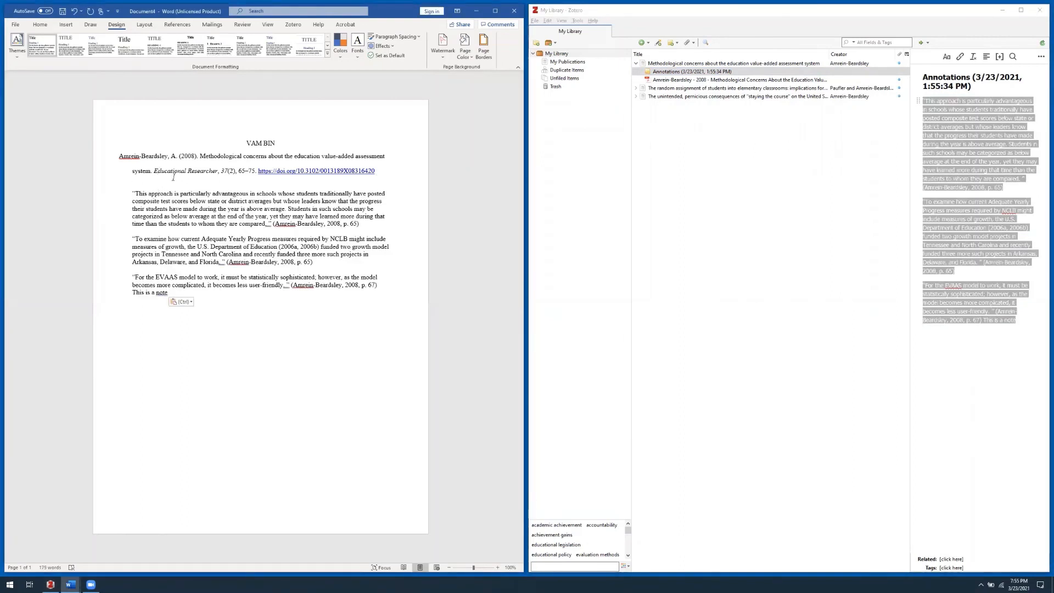
pyautogui.click(133, 292)
pyautogui.press('Return')
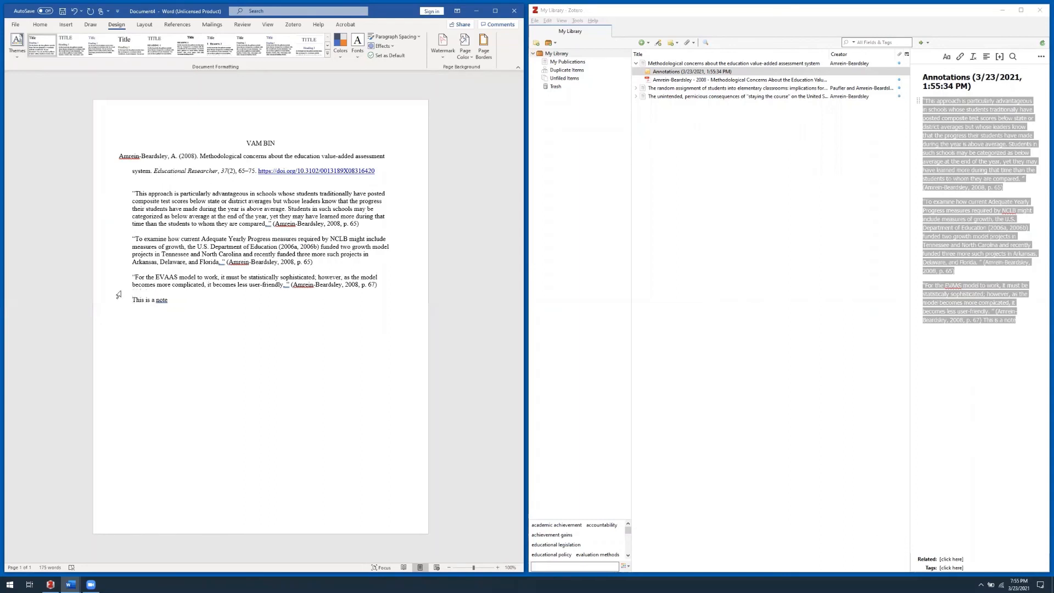